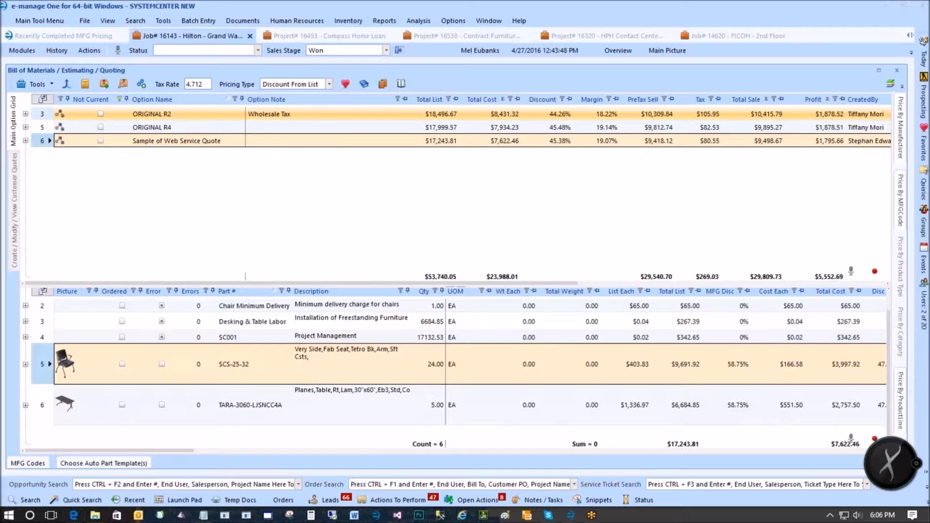
Step: Review the finish options of the SCS-25-32 chair in the catalog reader, including both black Grade A entries, and close it
left_click(44, 127)
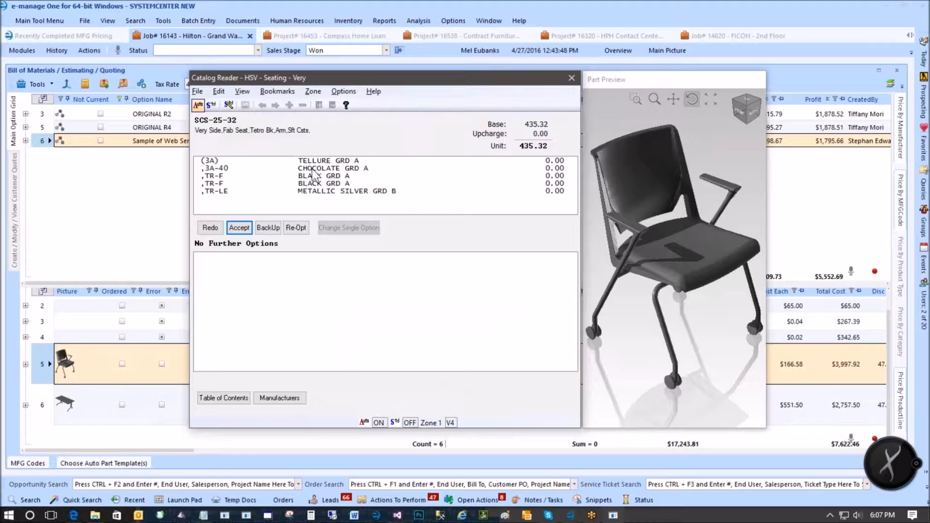
left_click(312, 169)
left_click(308, 177)
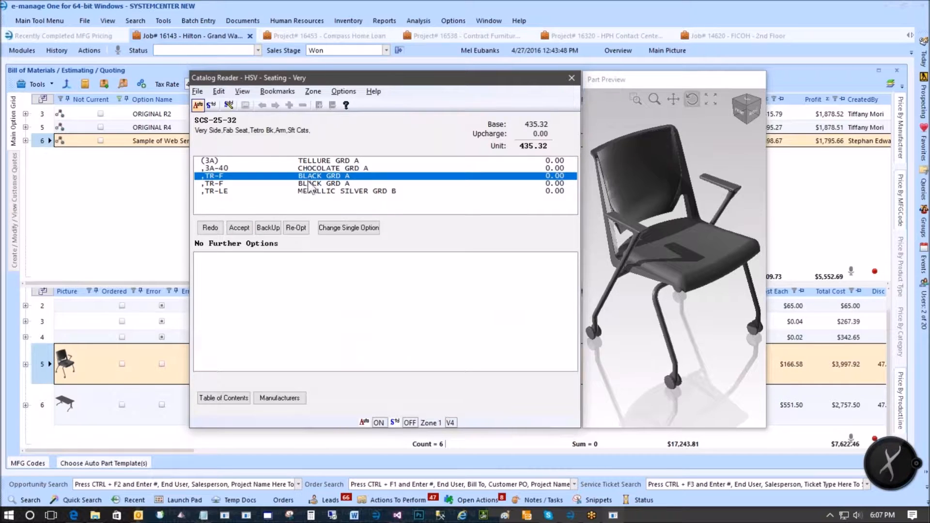
left_click(310, 184)
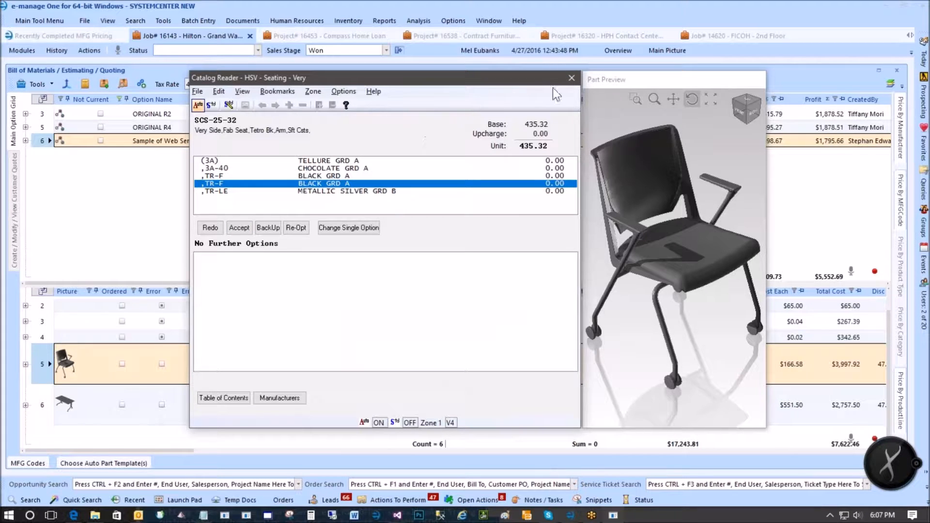
left_click(572, 78)
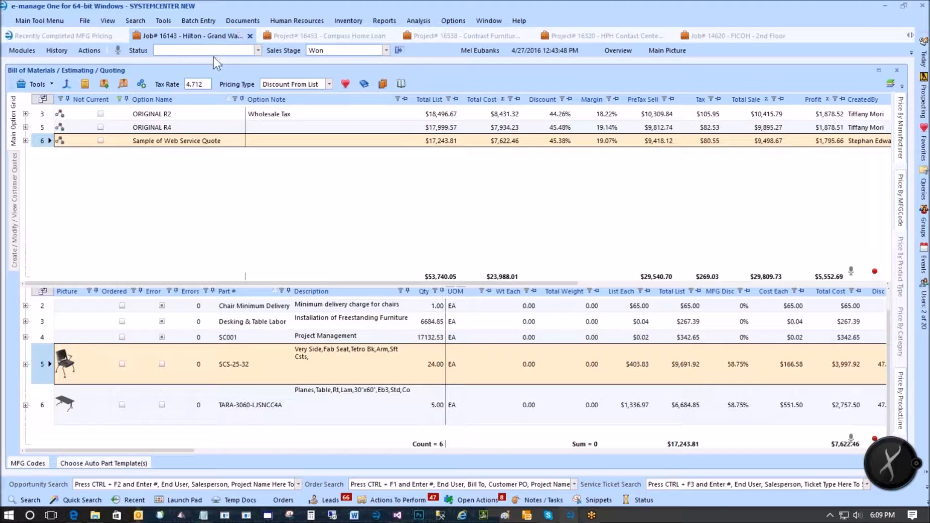
Step: Open the Haworth quote submission form for the job's customer quote named Sample of Web Service Quote
left_click(14, 178)
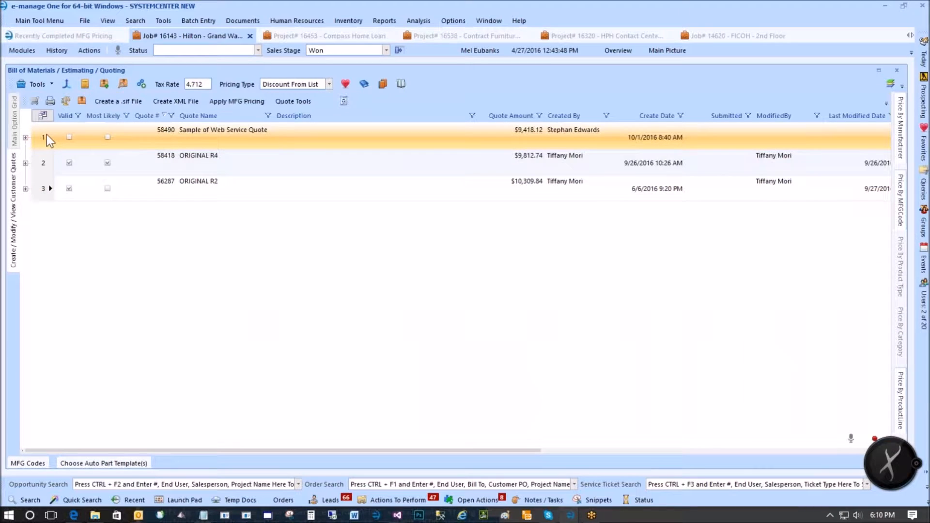
left_click(45, 136)
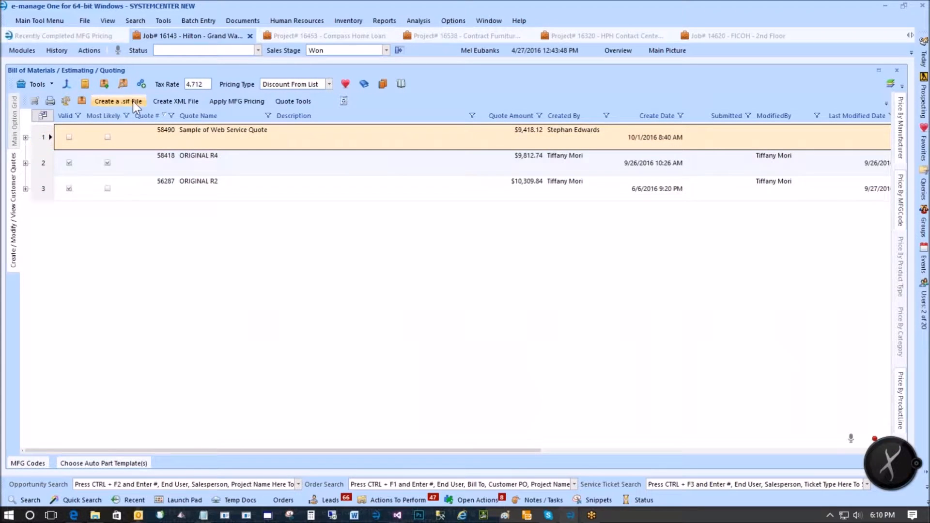
left_click(280, 103)
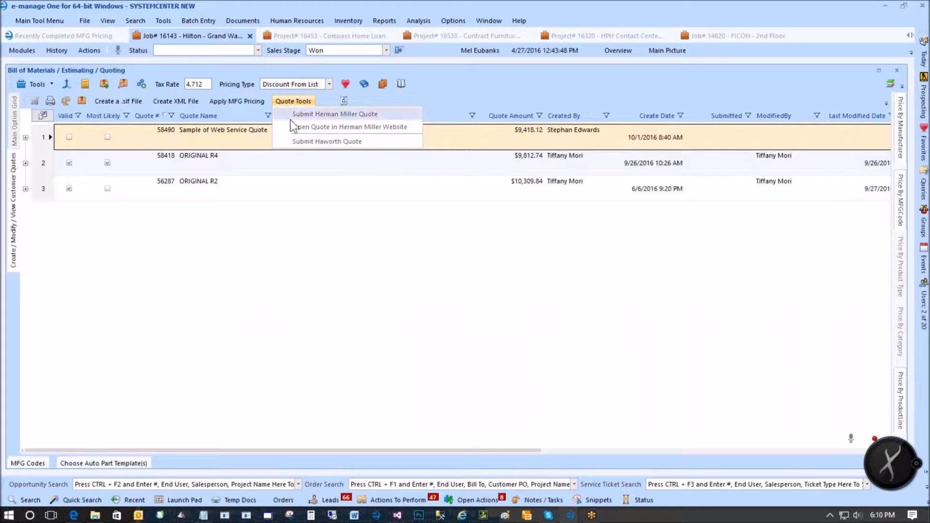
left_click(306, 141)
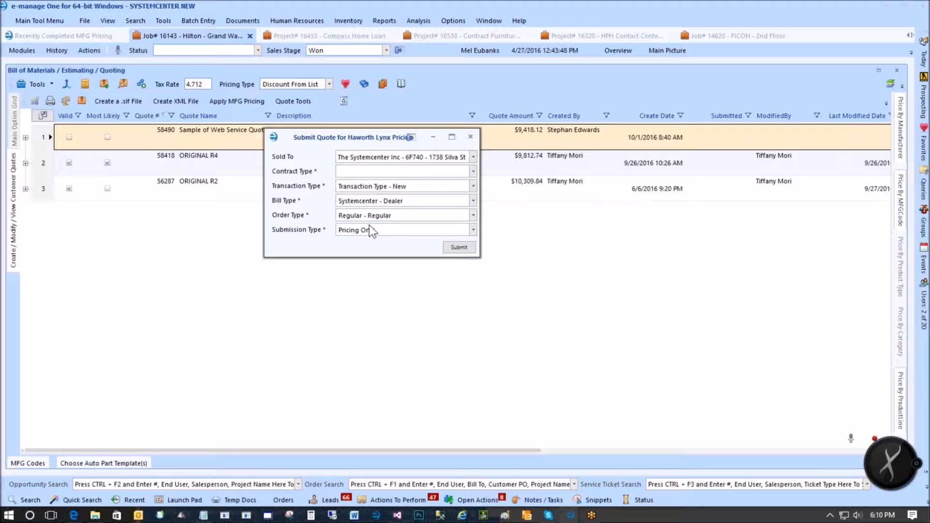
Step: Submit the quote with contract type Systemcenter SPA, bill type Systemcenter - Dealer and submission type Pricing Only
left_click(372, 173)
type("sys")
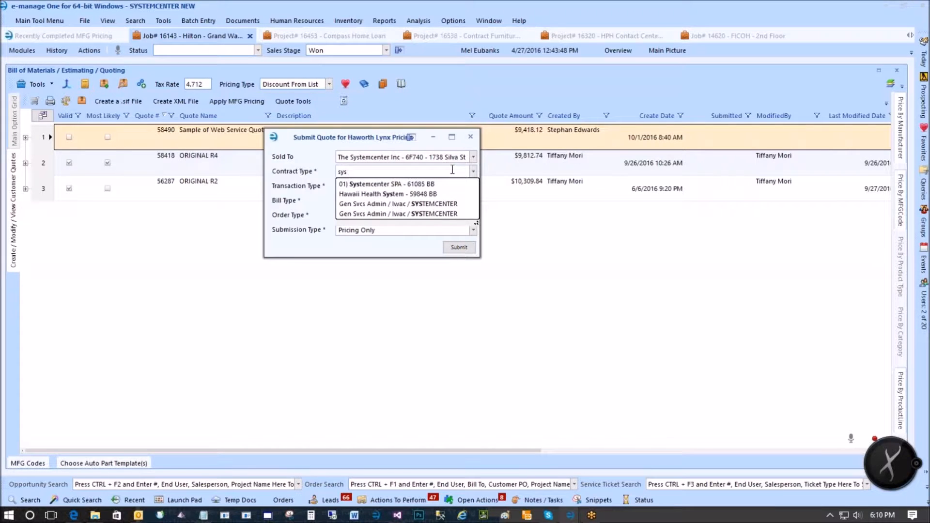
left_click(411, 183)
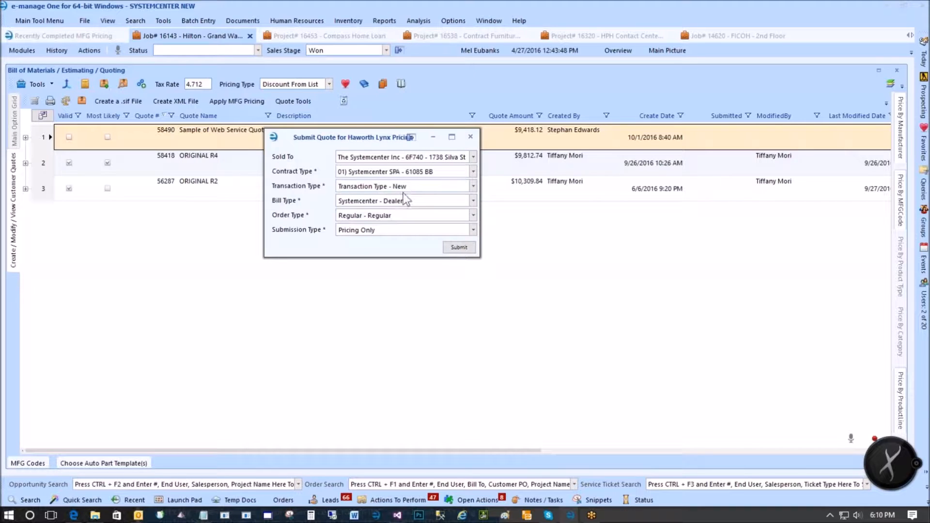
left_click(381, 202)
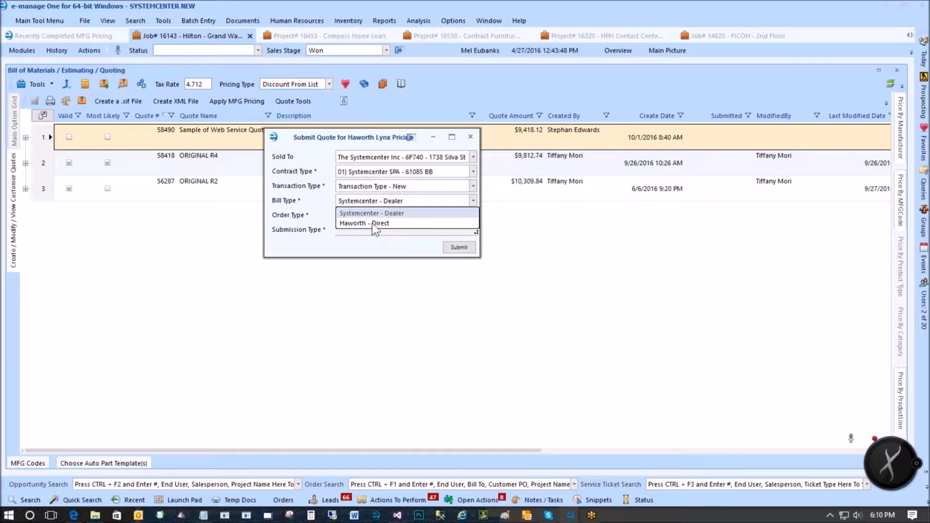
left_click(383, 200)
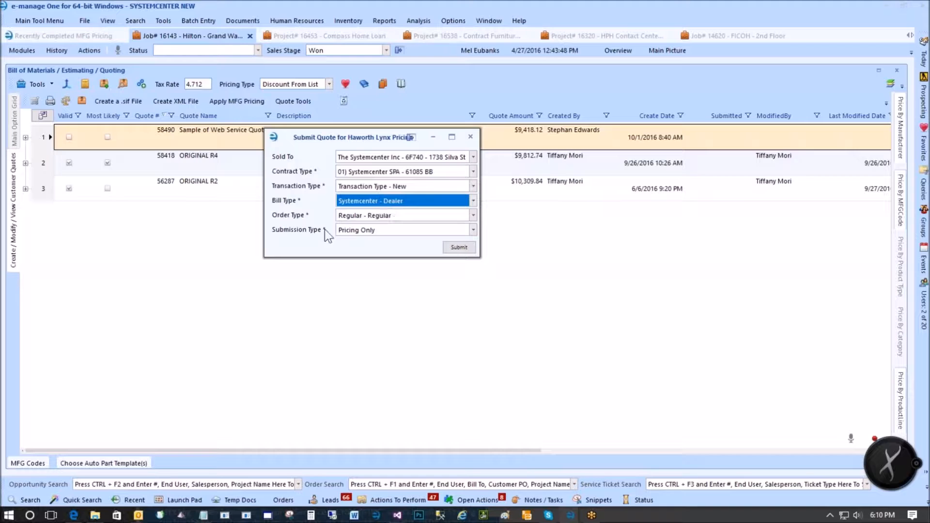
left_click(365, 232)
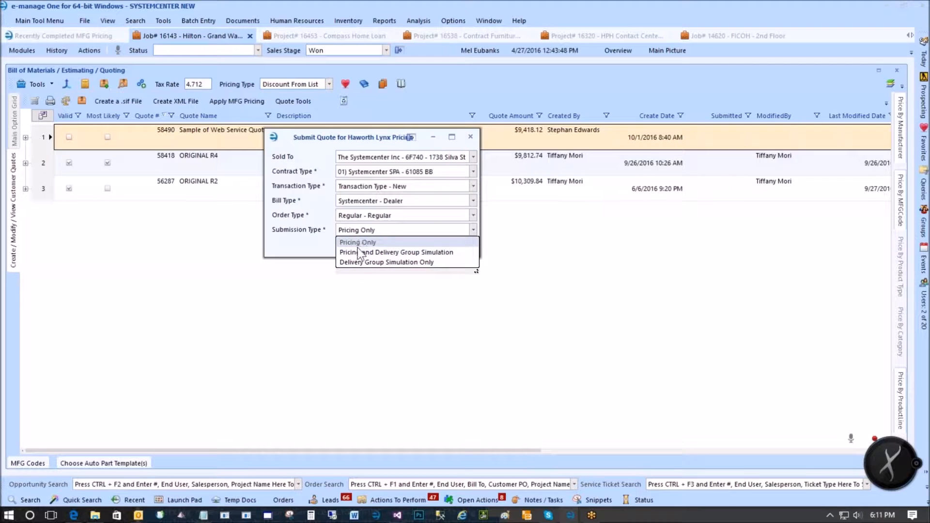
left_click(357, 243)
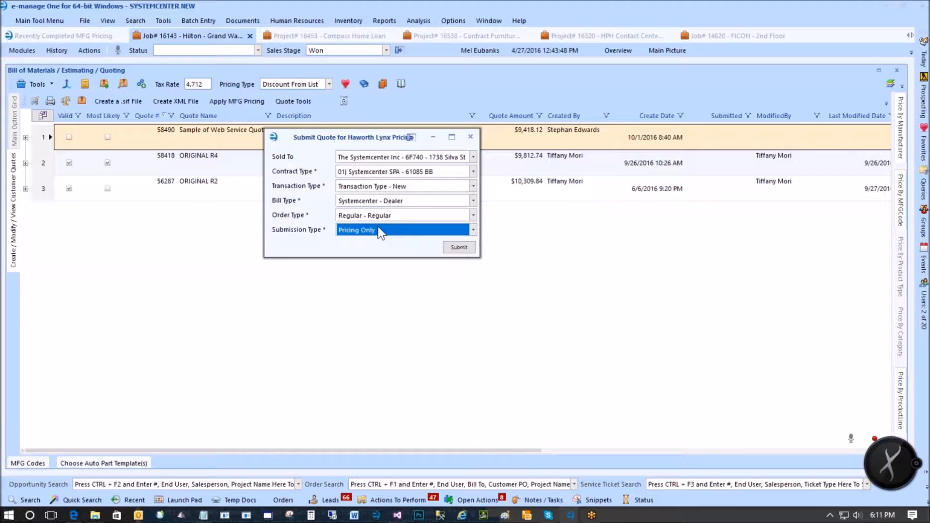
left_click(460, 247)
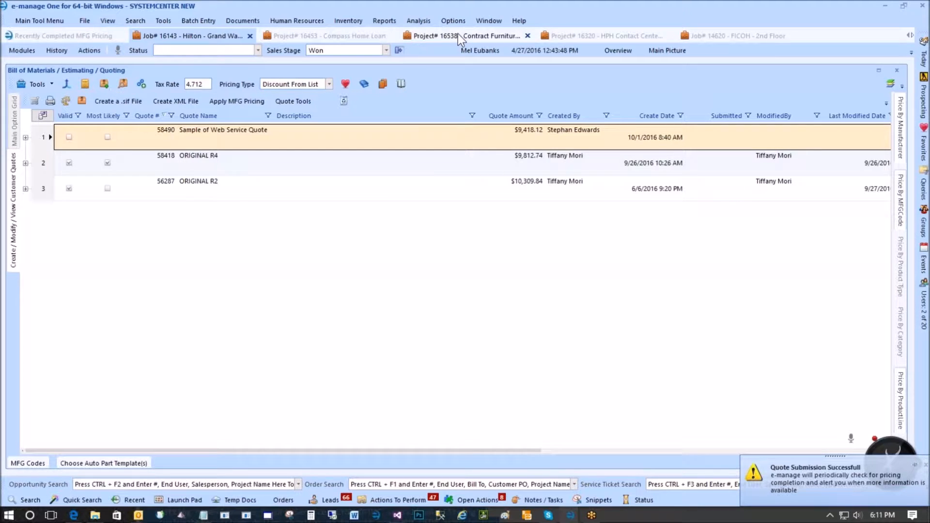
Step: Open the customer quotes of the HPH Contact Center project without deleting the zero-quantity parts
left_click(583, 36)
left_click(300, 158)
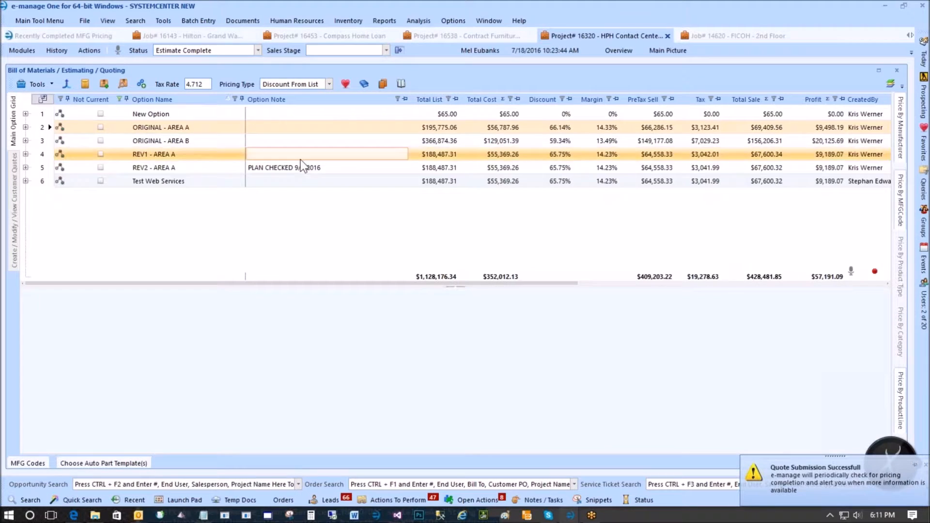
left_click(14, 187)
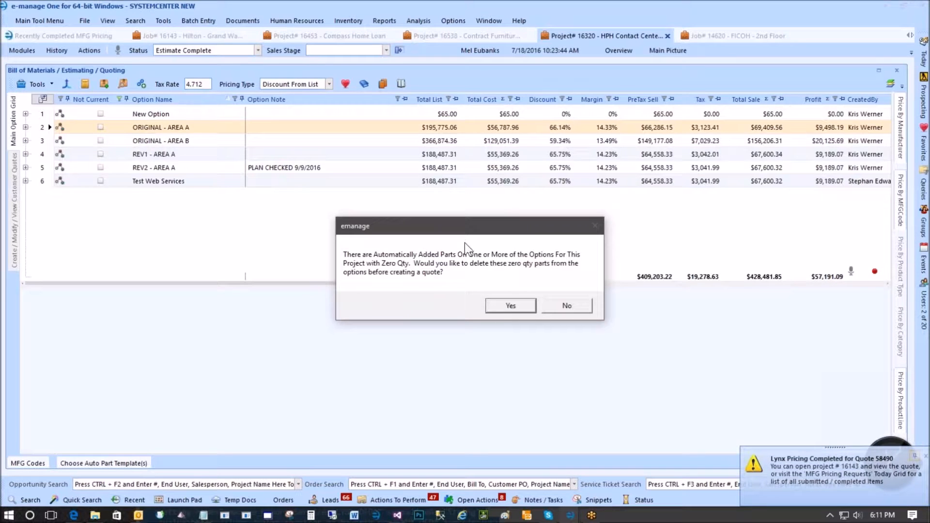
left_click(574, 309)
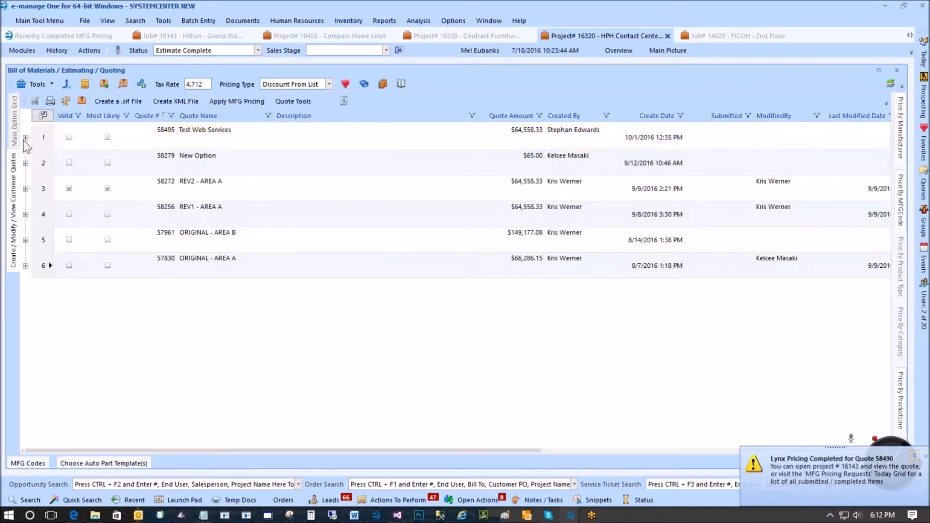
Step: Submit the HPH project's Test Web Services quote for Haworth pricing with the HPH NICU/PICU contract type
left_click(44, 135)
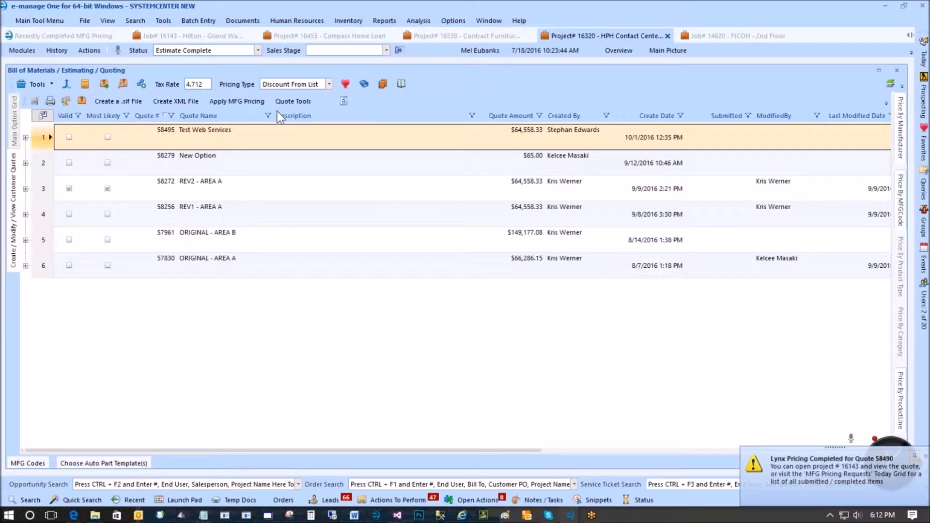
left_click(295, 103)
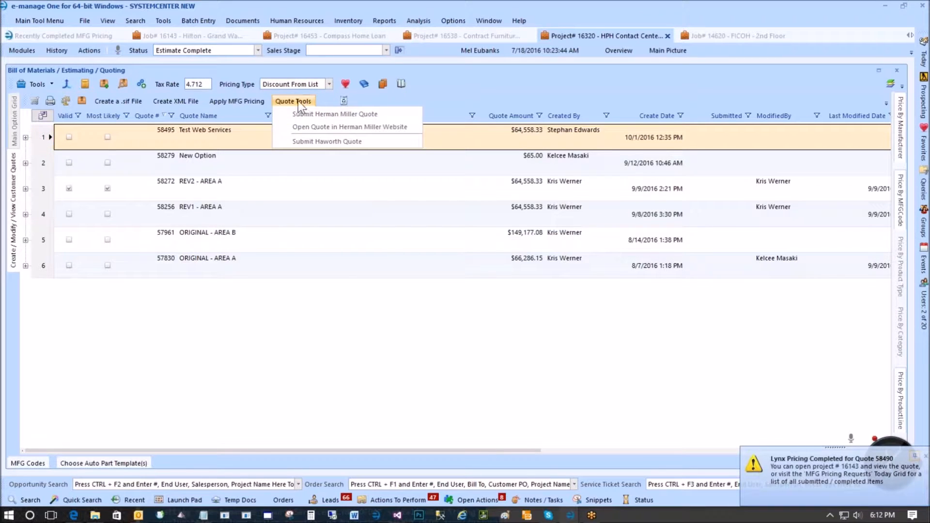
left_click(310, 141)
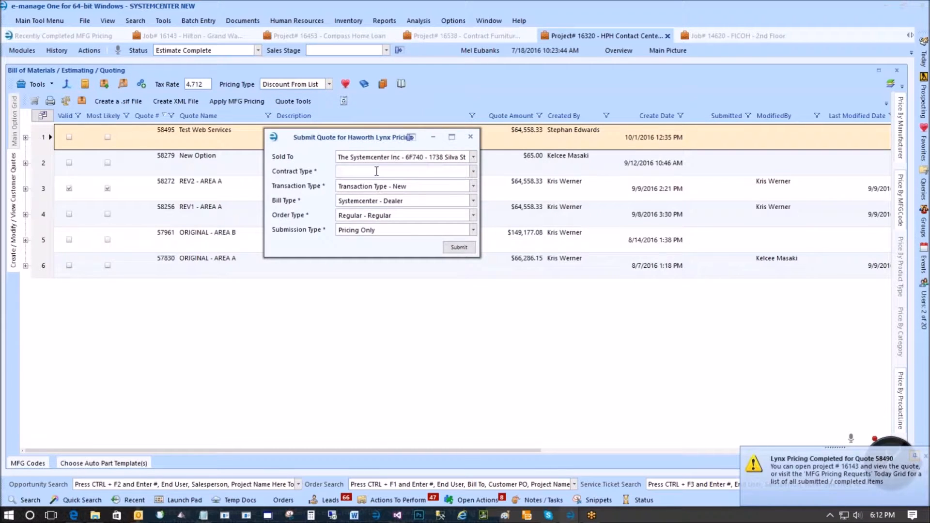
type("hph")
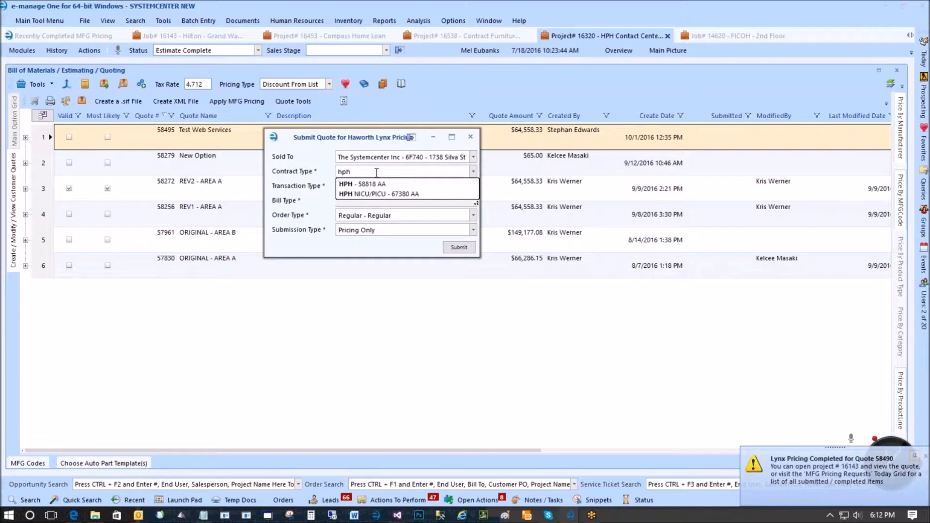
left_click(381, 195)
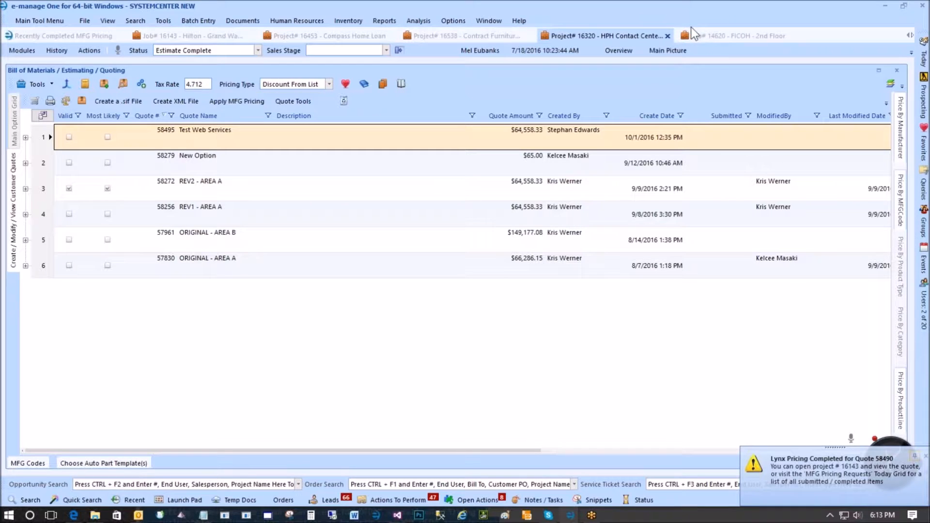
Step: Submit the Compass Home Loan project's Test Web Services quote for Haworth pricing with the Systemcenter SPA contract type
left_click(302, 36)
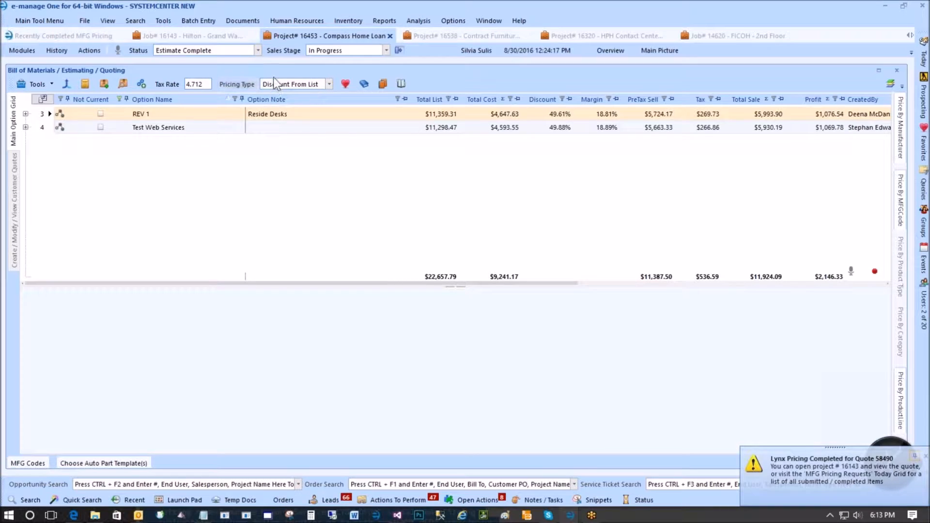
left_click(16, 170)
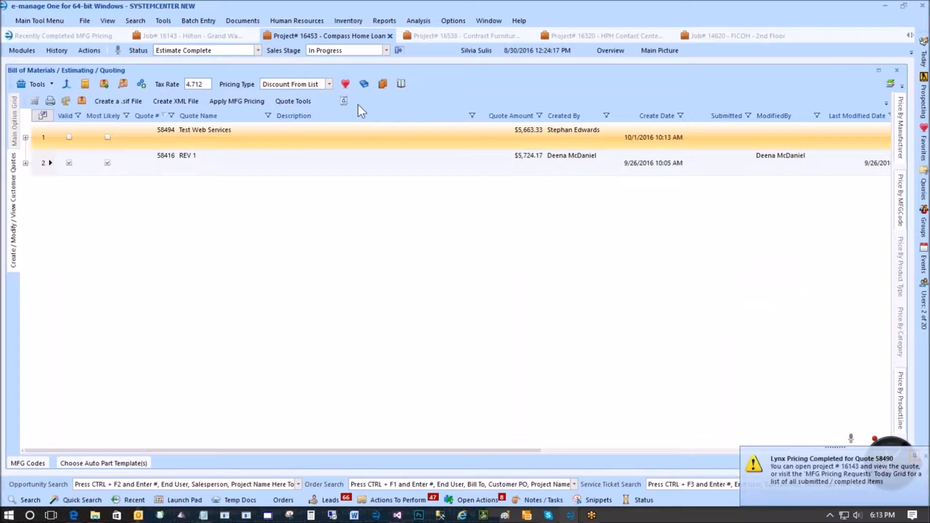
left_click(295, 101)
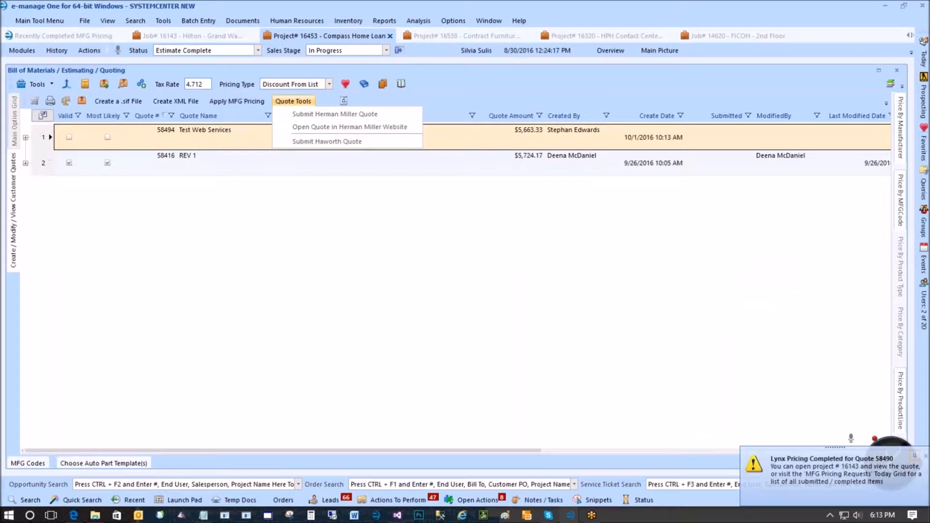
left_click(313, 141)
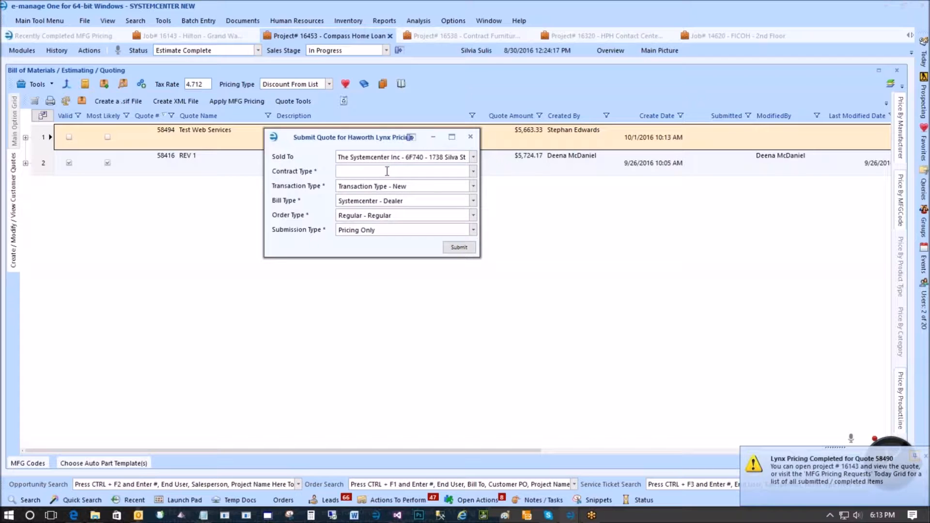
left_click(439, 171)
type("sys")
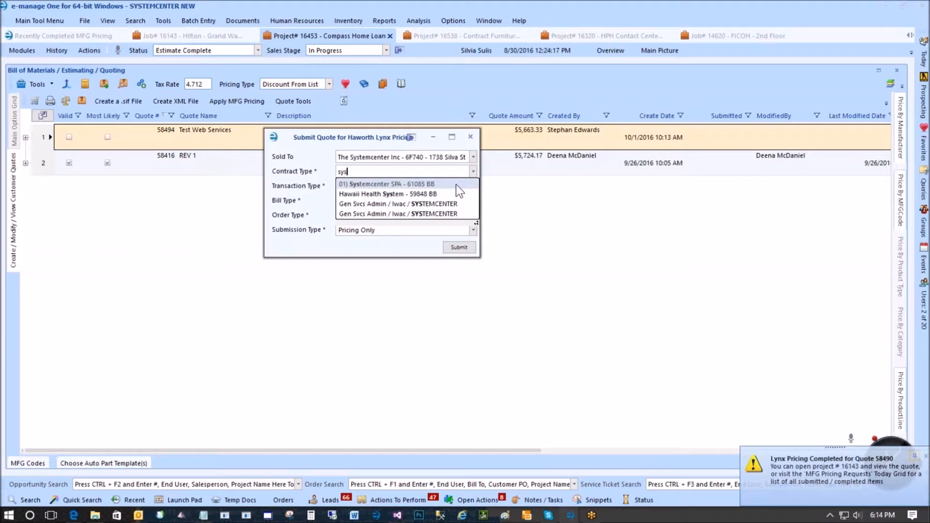
left_click(455, 185)
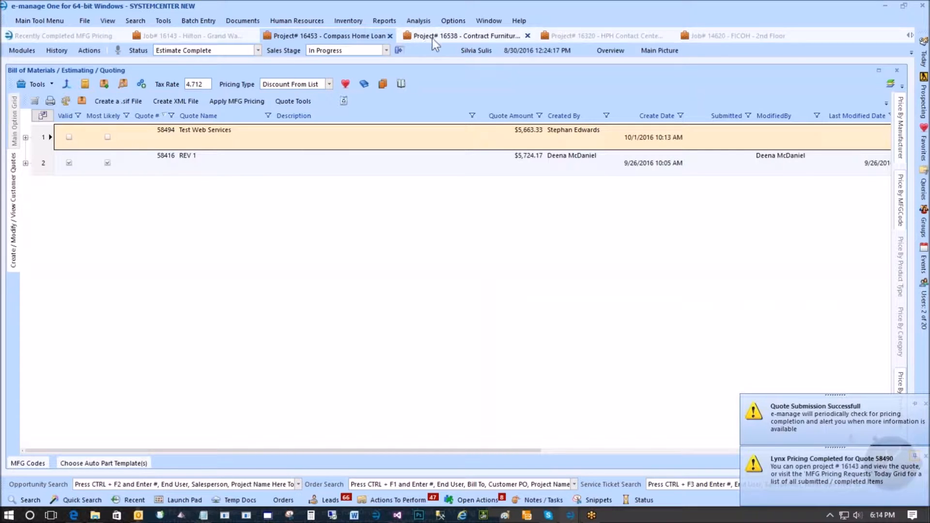
Step: Open the FICOH - 2nd Floor job and review the parts list of its Test 1 Web Services option
left_click(756, 37)
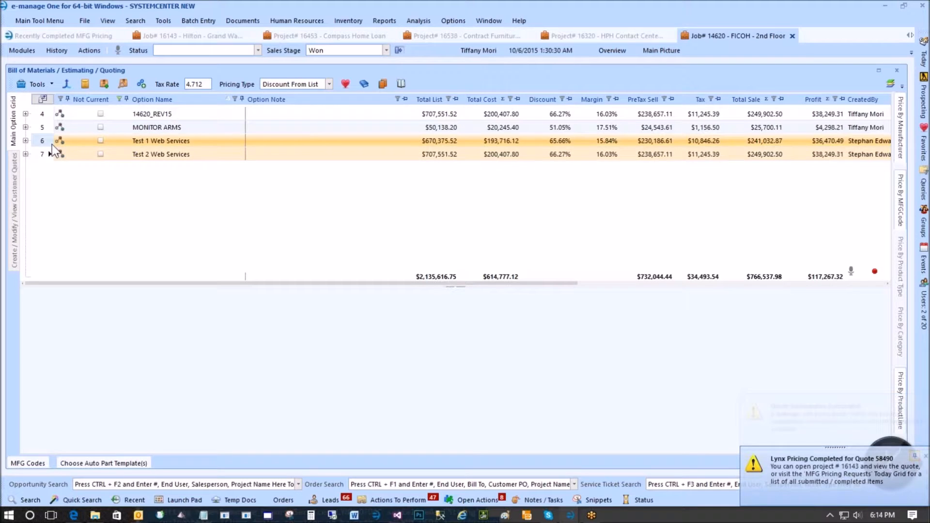
left_click(51, 141)
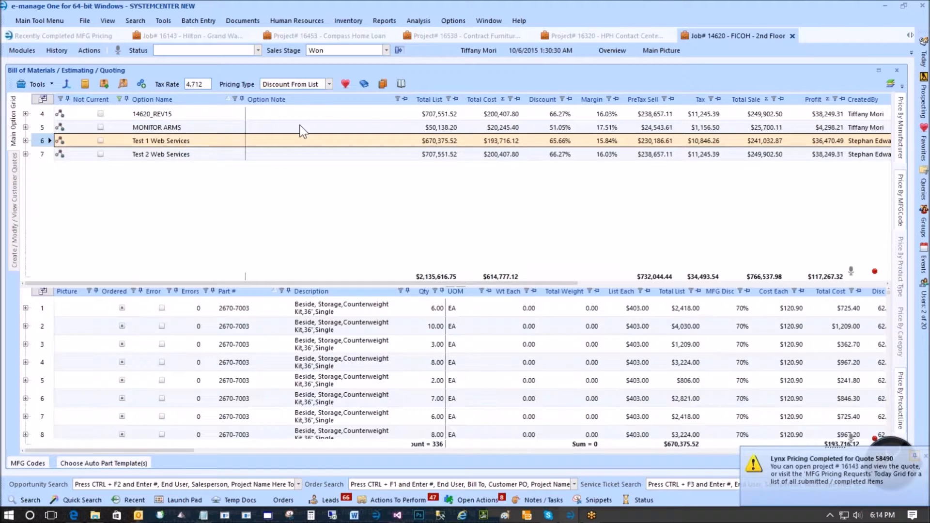
left_click(344, 140)
scroll(324, 317, "down", 5)
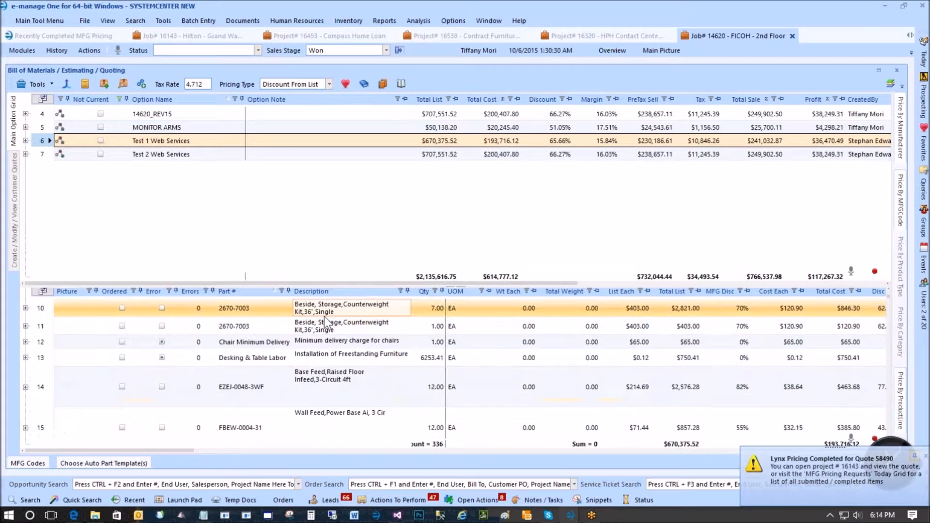
scroll(322, 324, "up", 5)
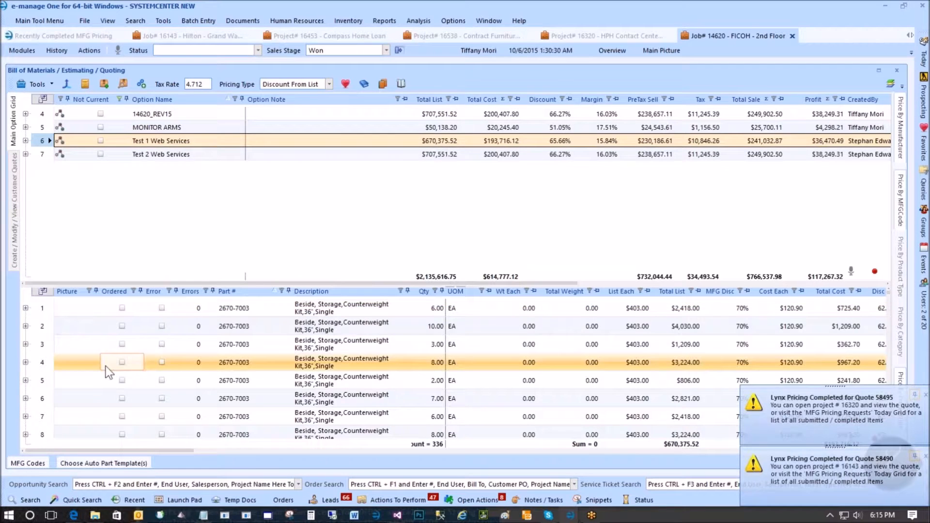
left_click_drag(134, 452, 98, 464)
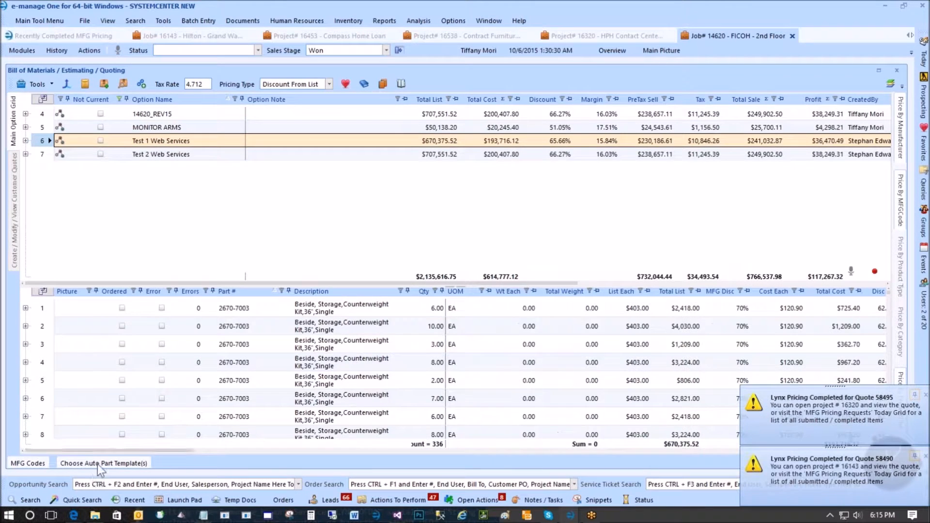
left_click(46, 307)
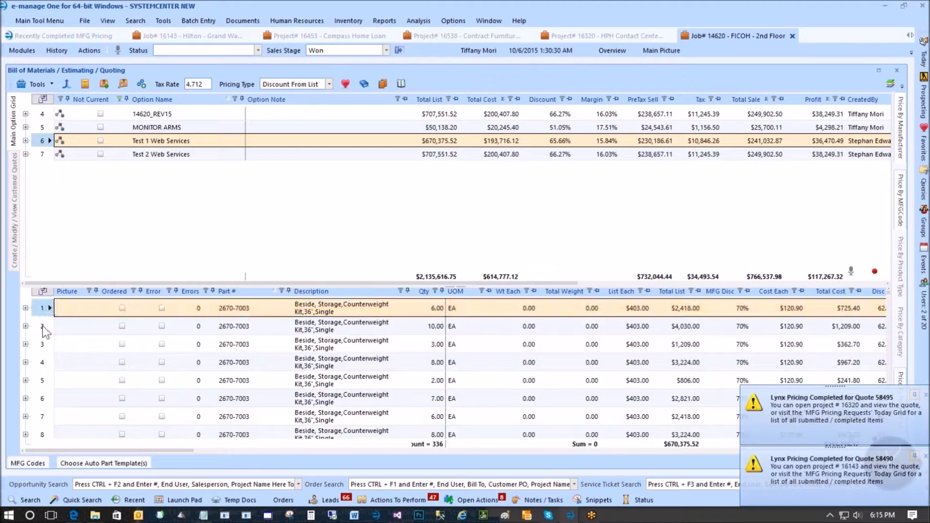
Step: Read the PMatrix pictures for the first six parts of the Test 1 Web Services option and check the pictures in the parts list
left_click(40, 400, "shift")
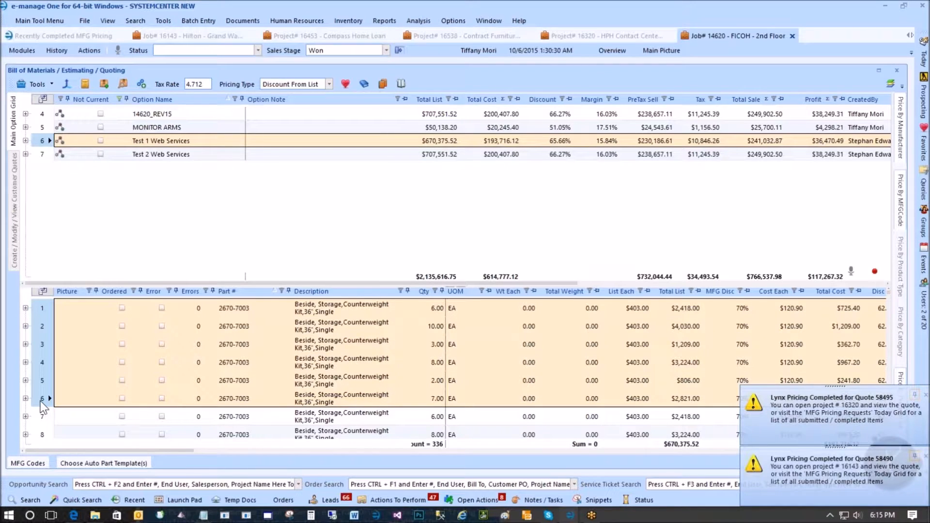
right_click(40, 319)
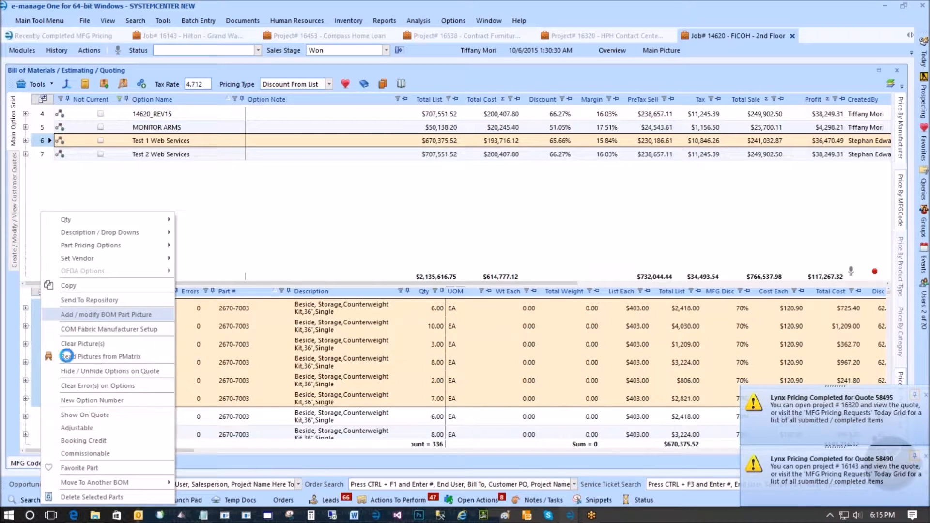
left_click(66, 357)
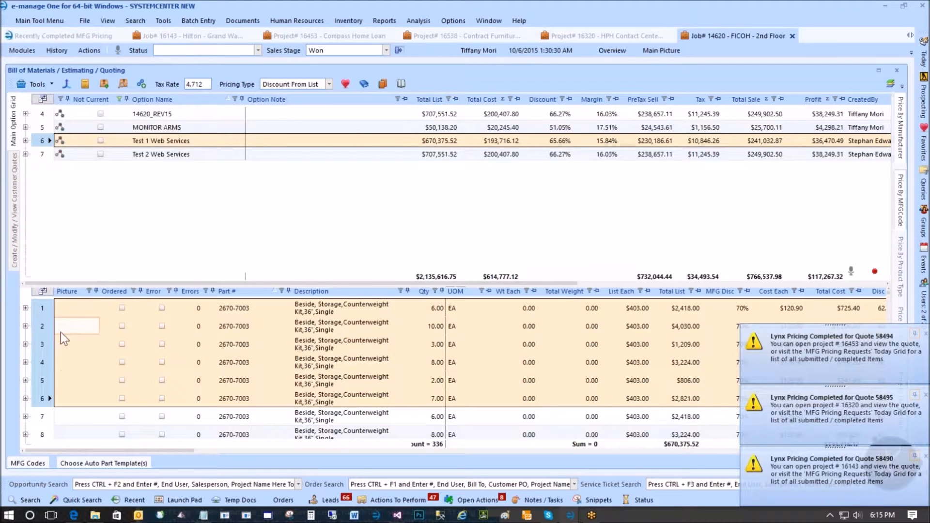
scroll(60, 333, "down", 7)
scroll(63, 335, "down", 3)
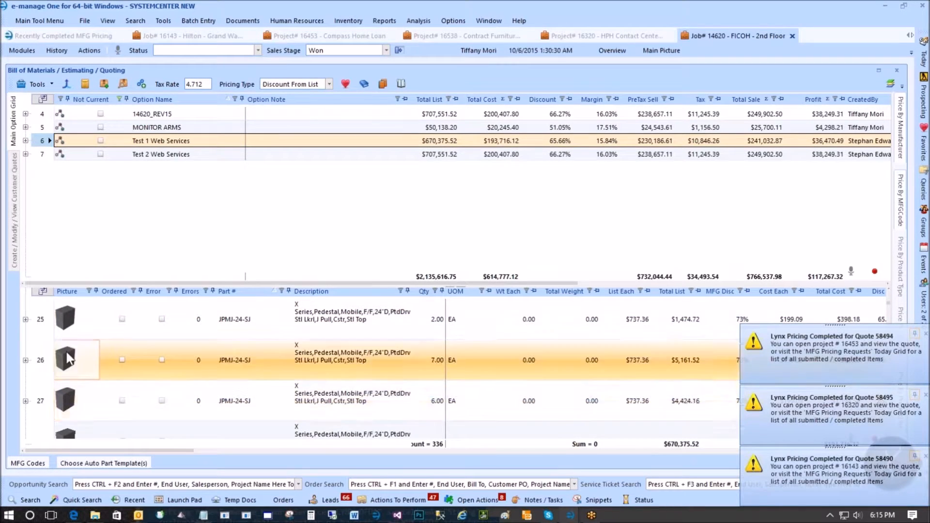
scroll(65, 358, "up", 8)
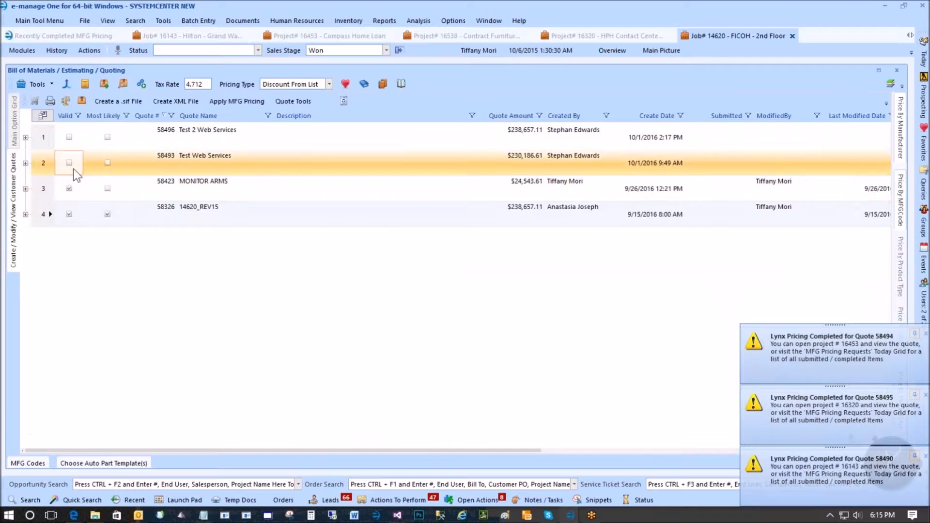
Step: Submit the FICOH job's Test Web Services quote for Haworth pricing with the FICOH contract type, Systemcenter - Dealer billing and Pricing Only submission
left_click(57, 161)
left_click(38, 161)
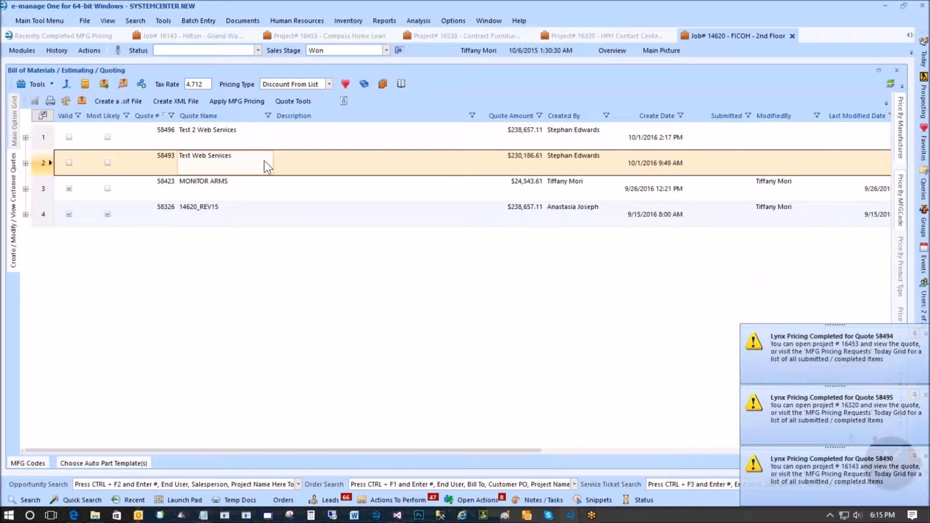
left_click(305, 100)
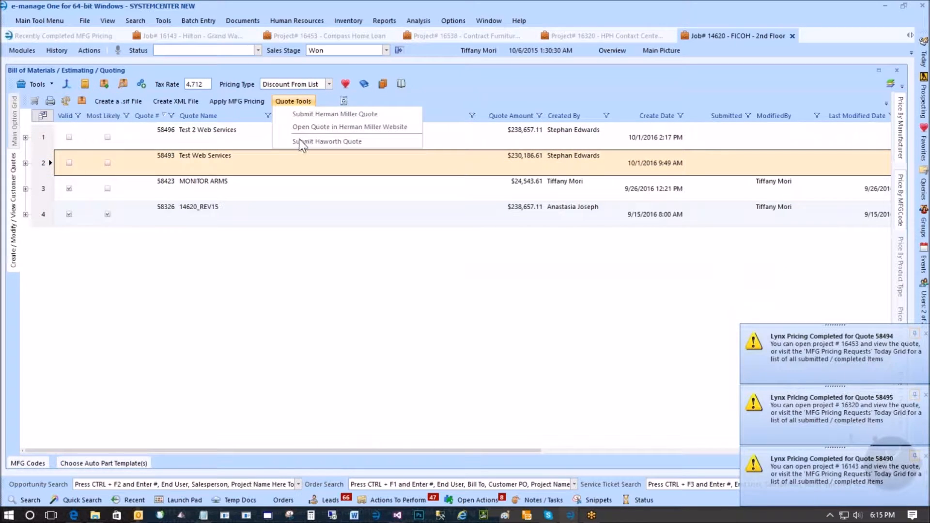
left_click(341, 141)
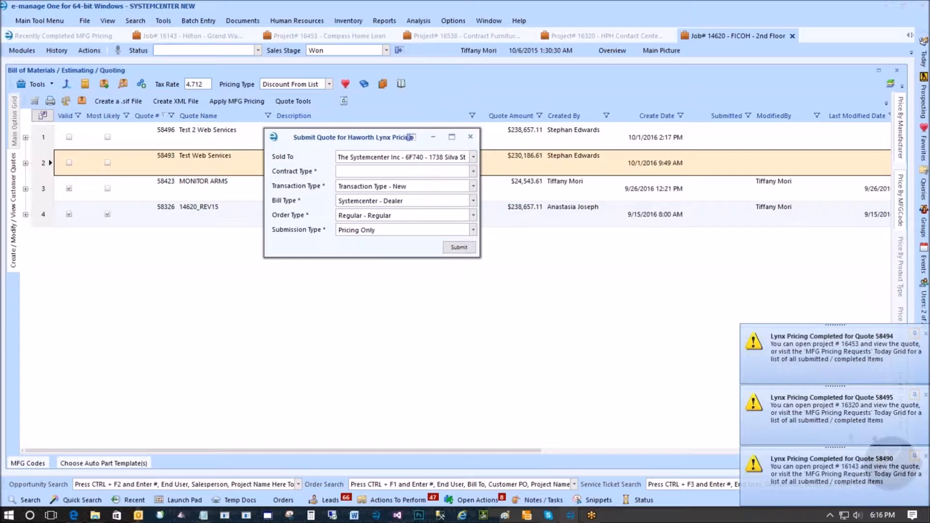
left_click(473, 171)
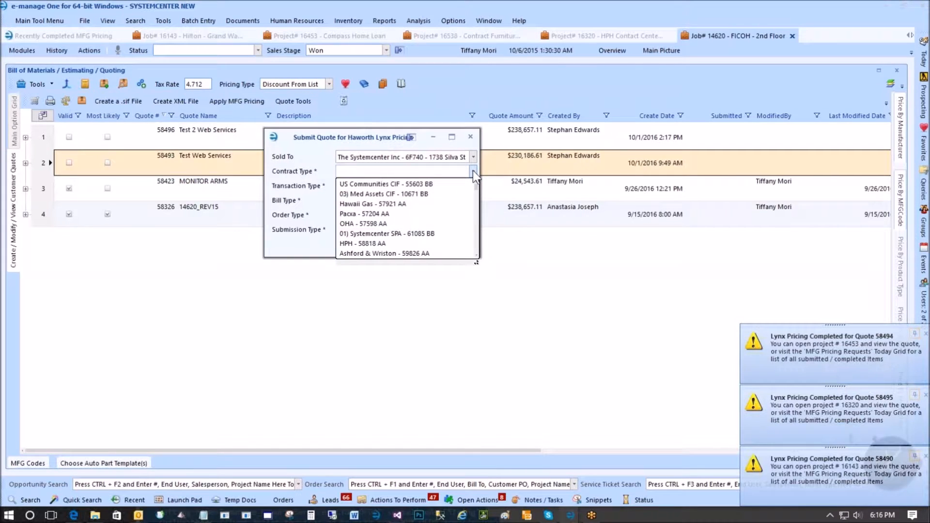
type("fico")
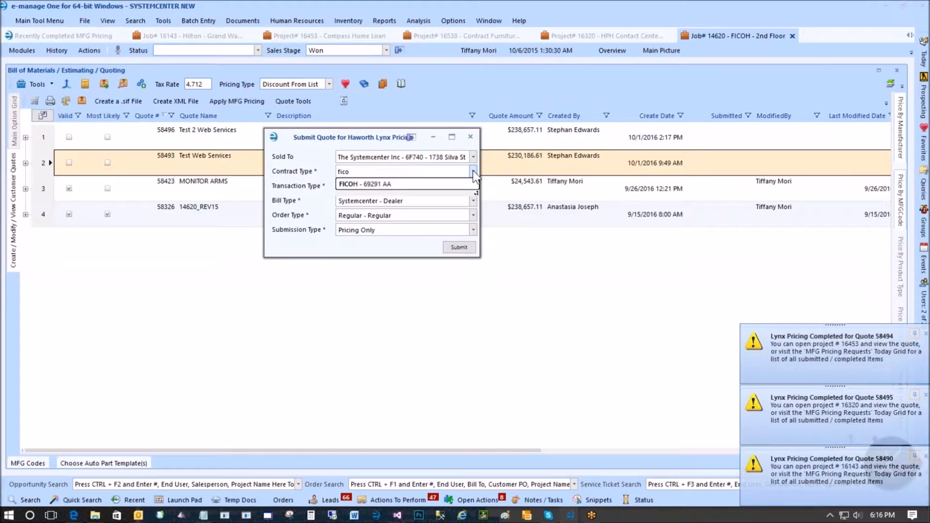
left_click(401, 184)
left_click(359, 229)
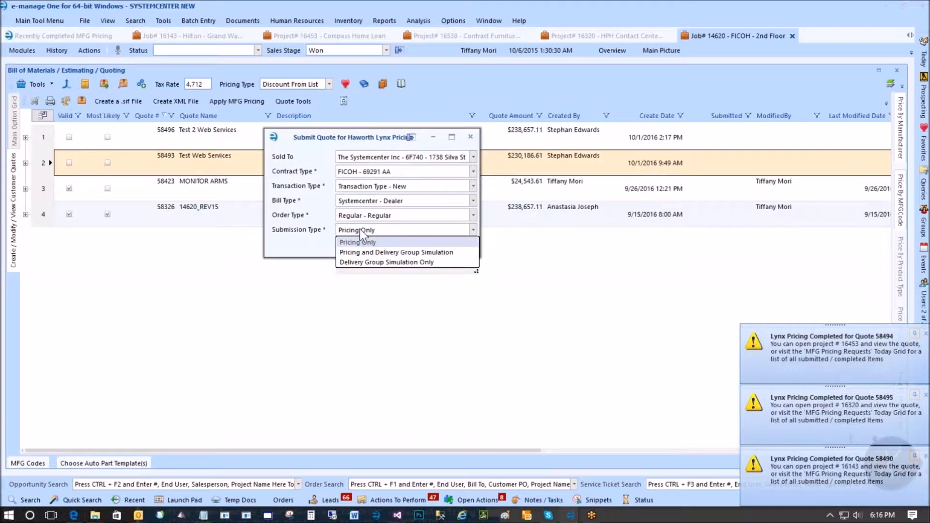
left_click(383, 202)
left_click(383, 203)
left_click(383, 202)
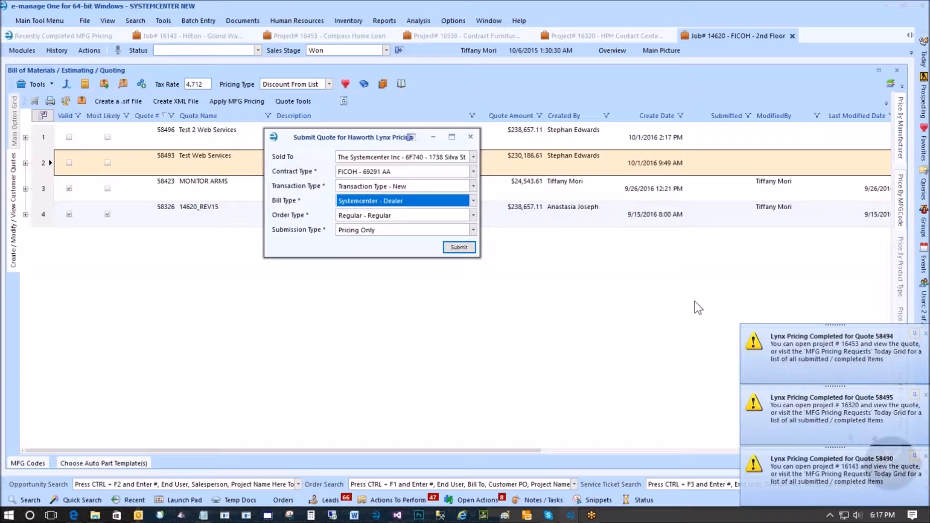
left_click(586, 37)
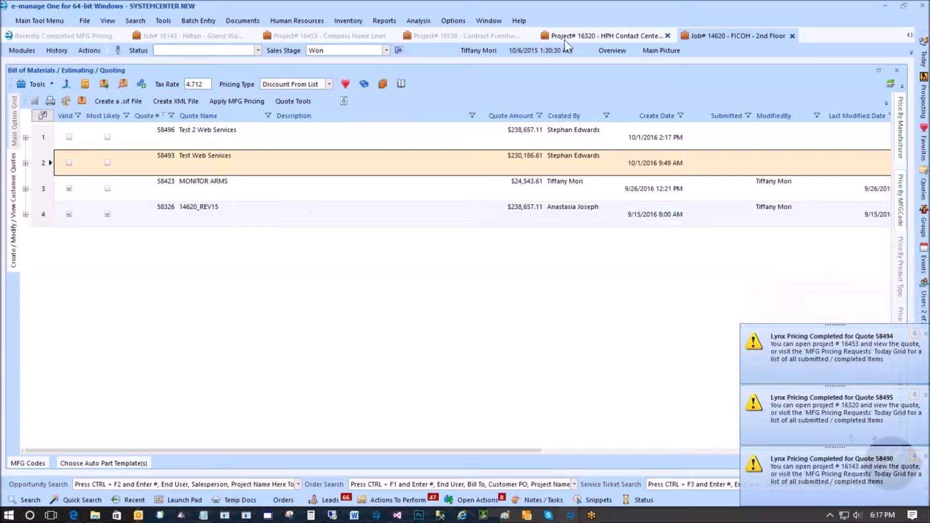
Step: Submit the FICOH job's Test 2 Web Services quote for Haworth pricing with the Pricing Only submission type
left_click(46, 130)
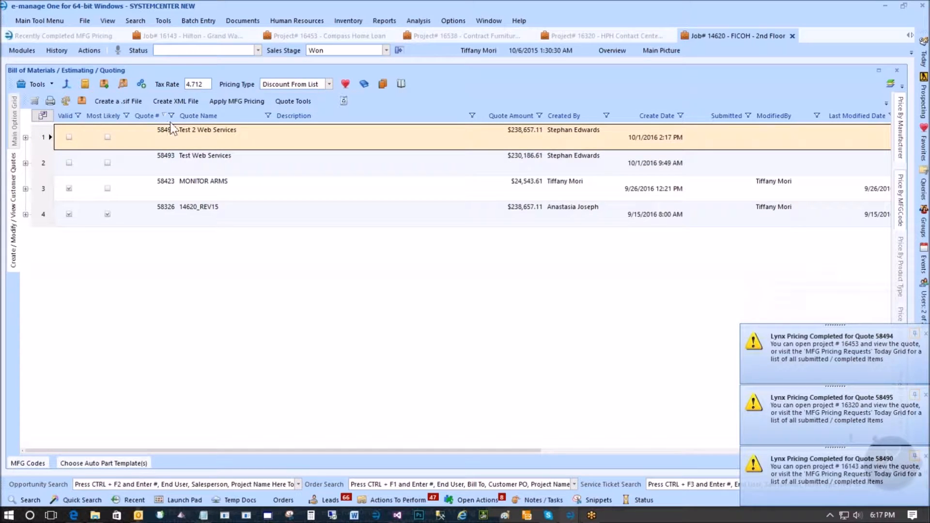
left_click(296, 101)
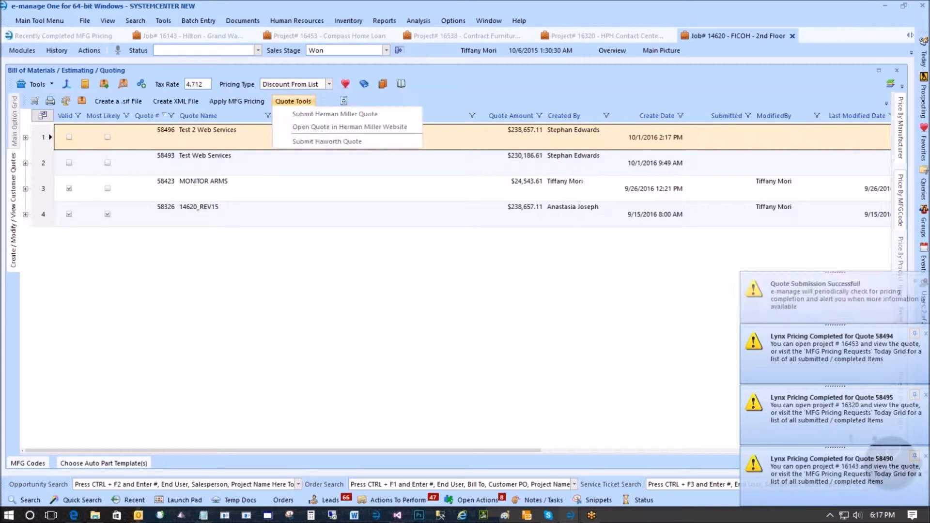
left_click(293, 140)
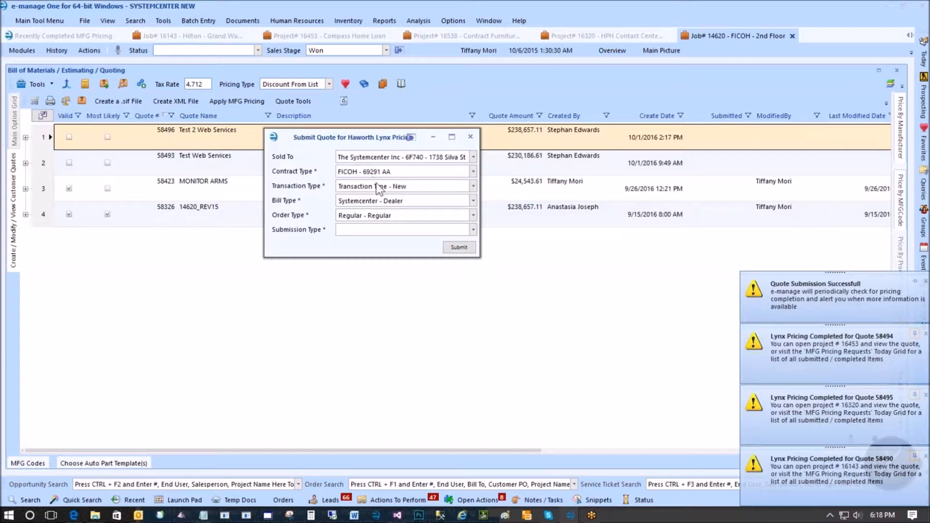
left_click(385, 231)
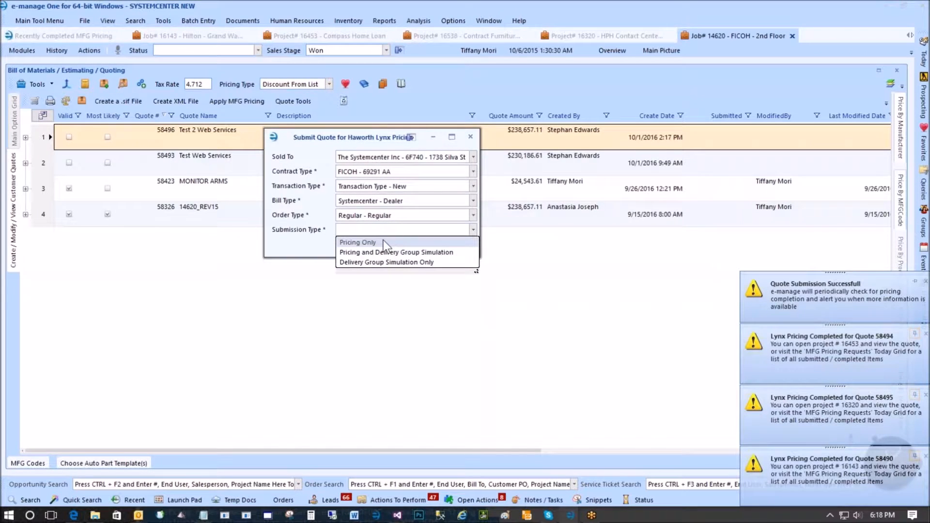
left_click(383, 241)
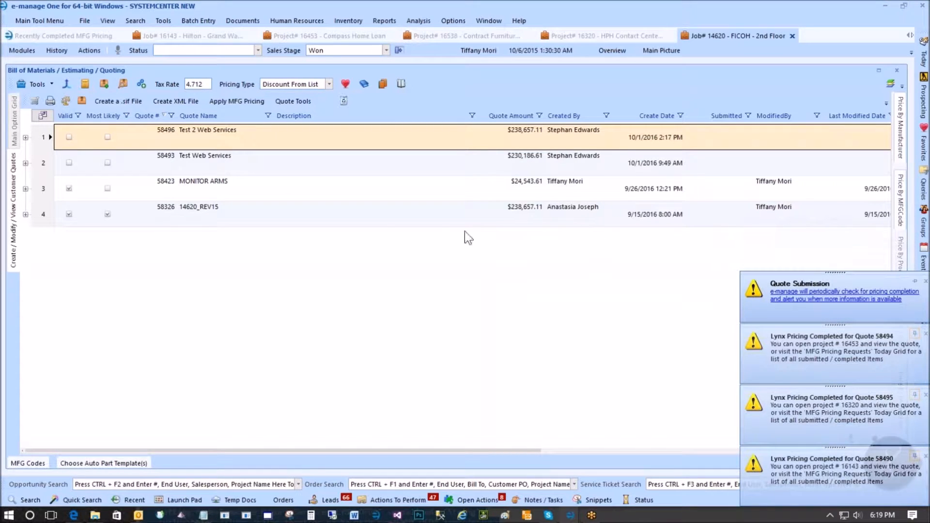
left_click(370, 198)
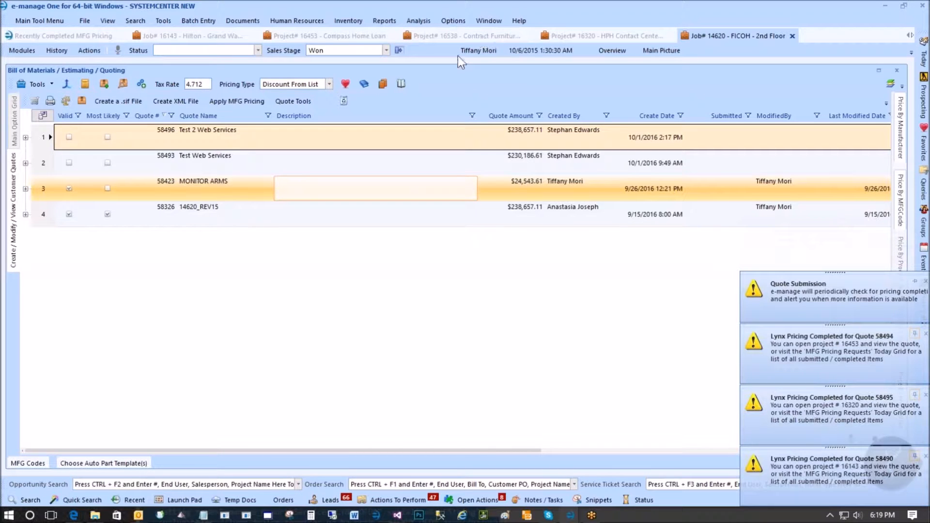
Step: Read the PMatrix pictures for the first three parts of the Contract Furniture project's CLIN 0001 - SIM CENTER - TR1 option
left_click(469, 36)
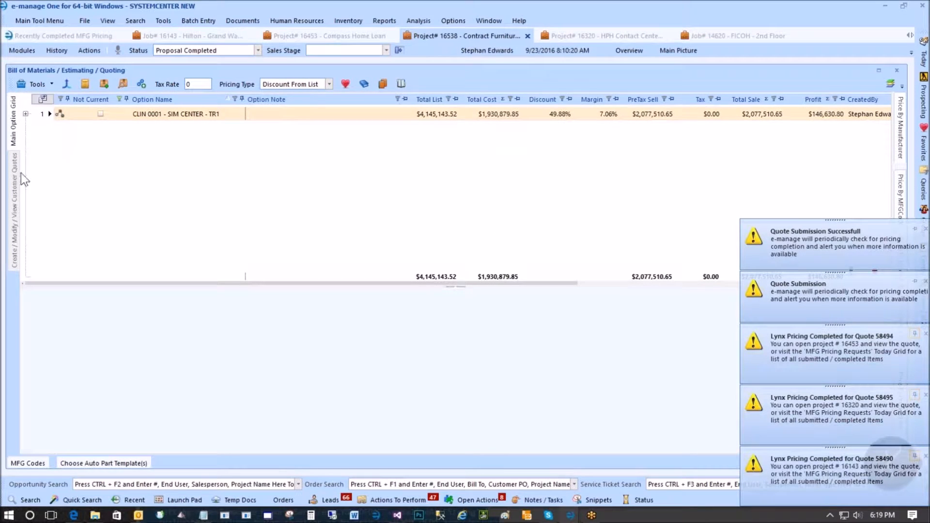
left_click(42, 117)
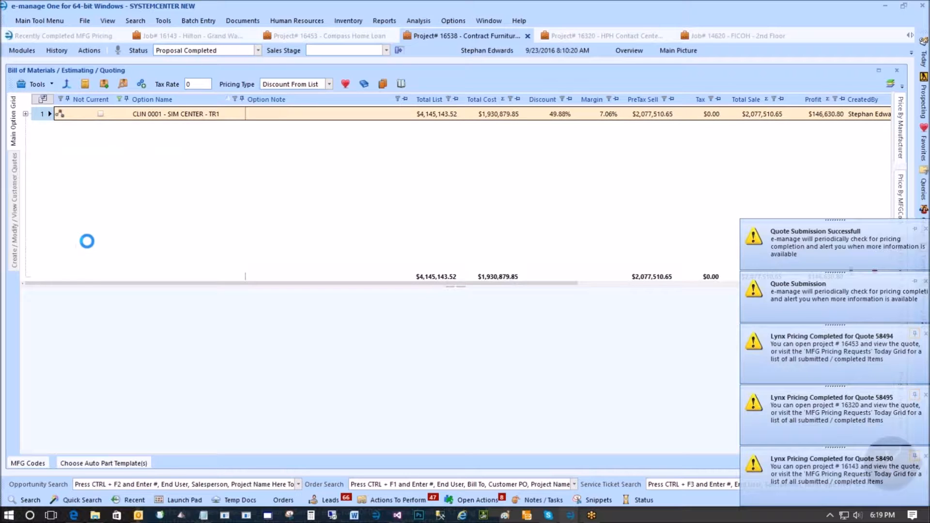
left_click(38, 370)
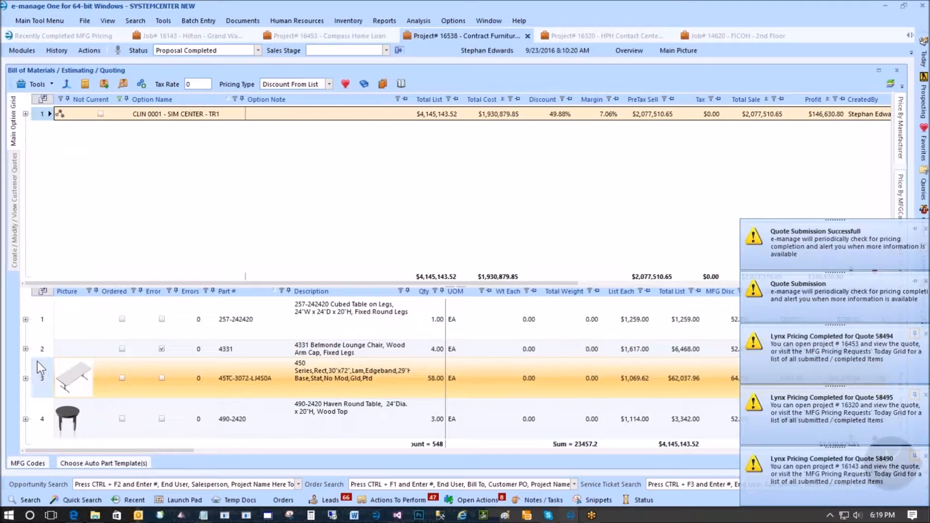
left_click(43, 317)
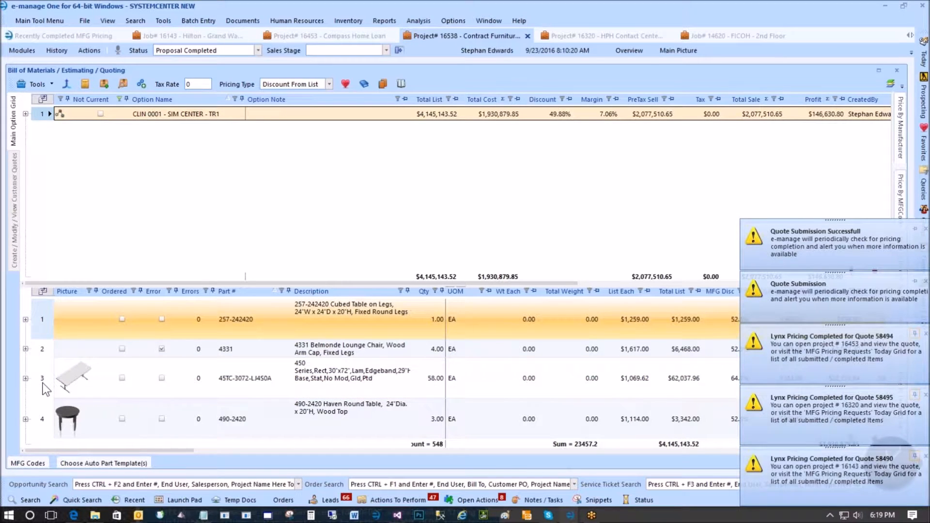
left_click(42, 316, "shift")
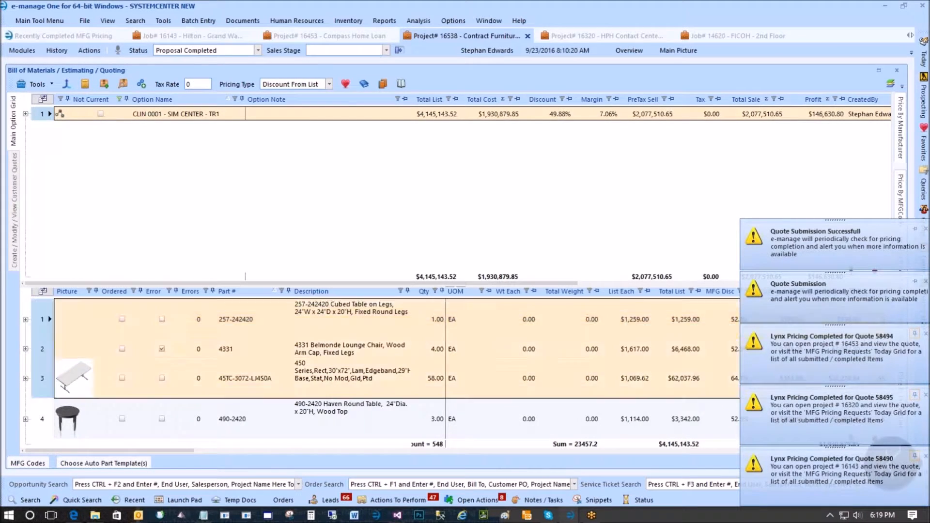
right_click(45, 314)
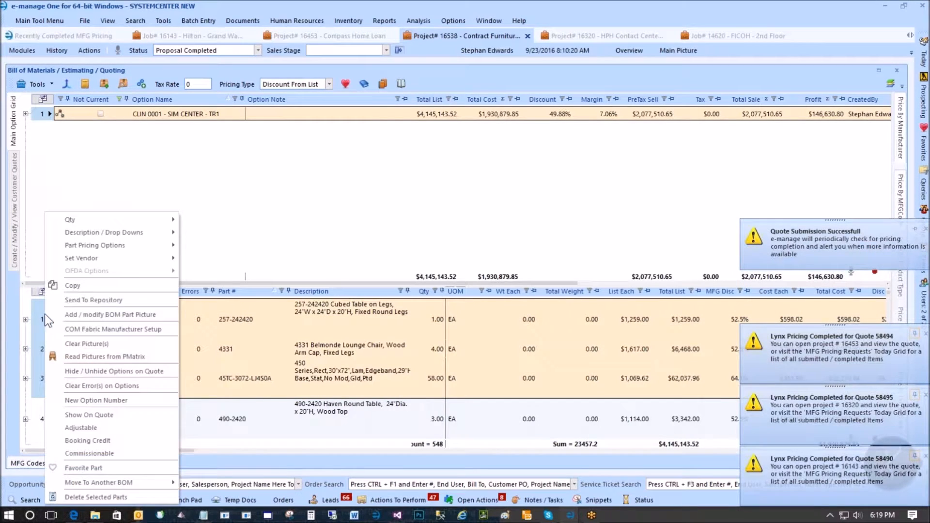
left_click(86, 356)
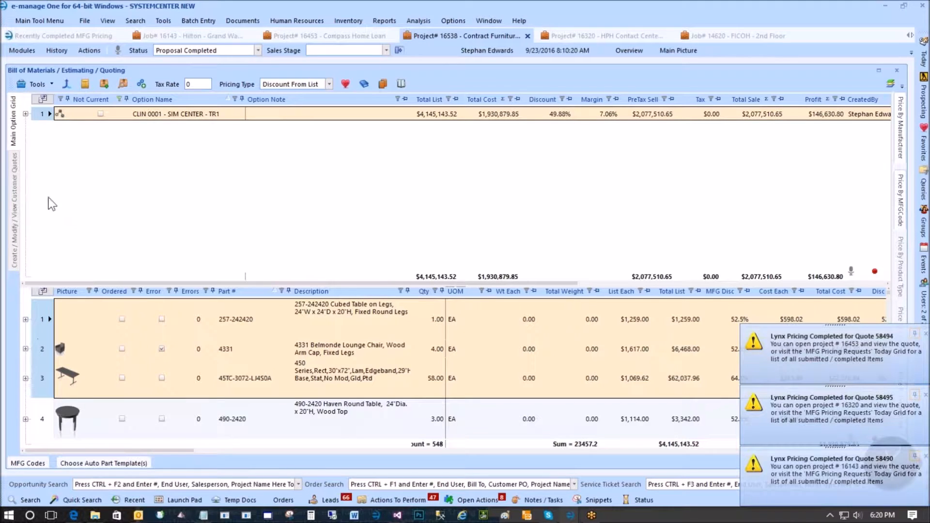
Step: Submit the CLIN 0001 - SIM CENTER - TR1 quote for Haworth pricing with the non-GSA Gen Svcs Admin federal contract type, keeping zero-quantity parts
left_click(17, 201)
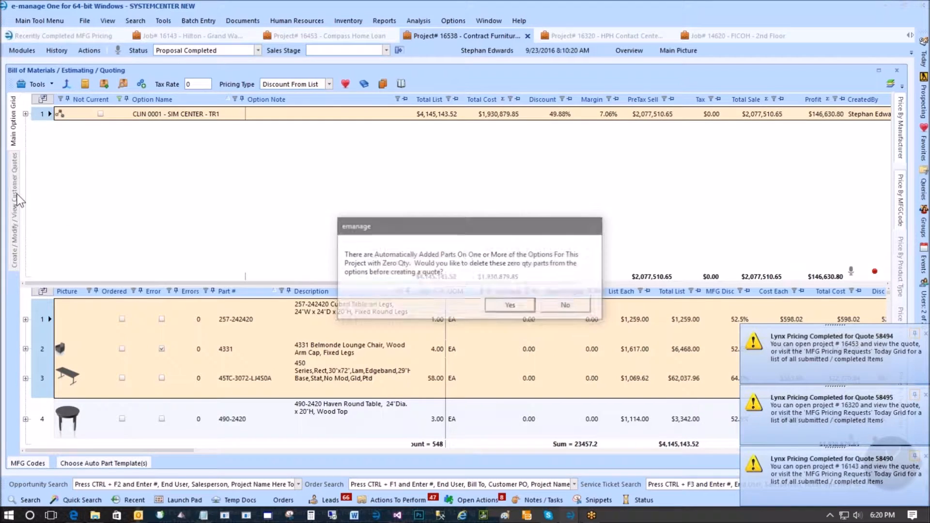
left_click(567, 306)
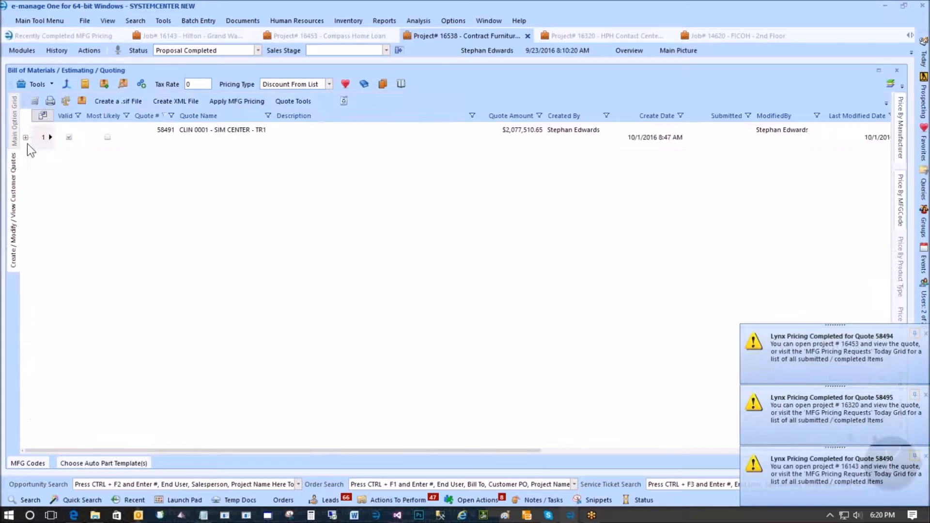
left_click(294, 101)
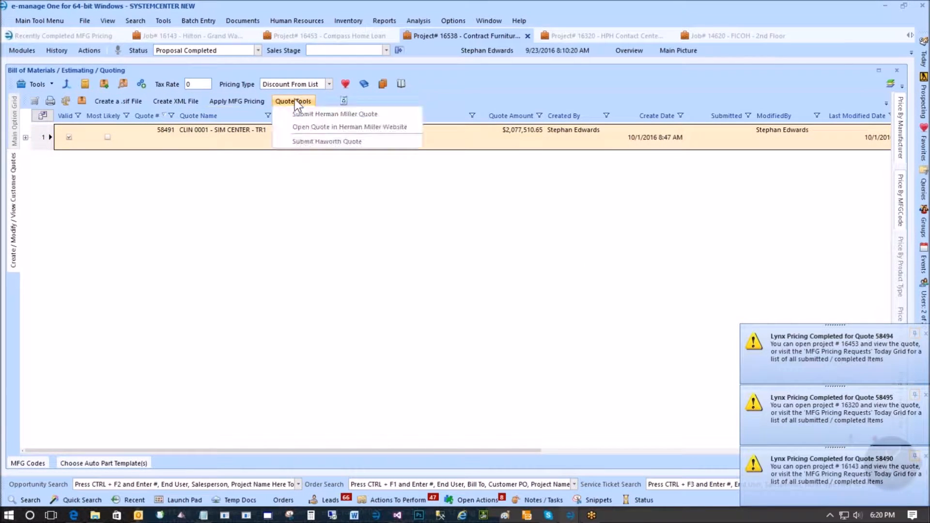
left_click(312, 141)
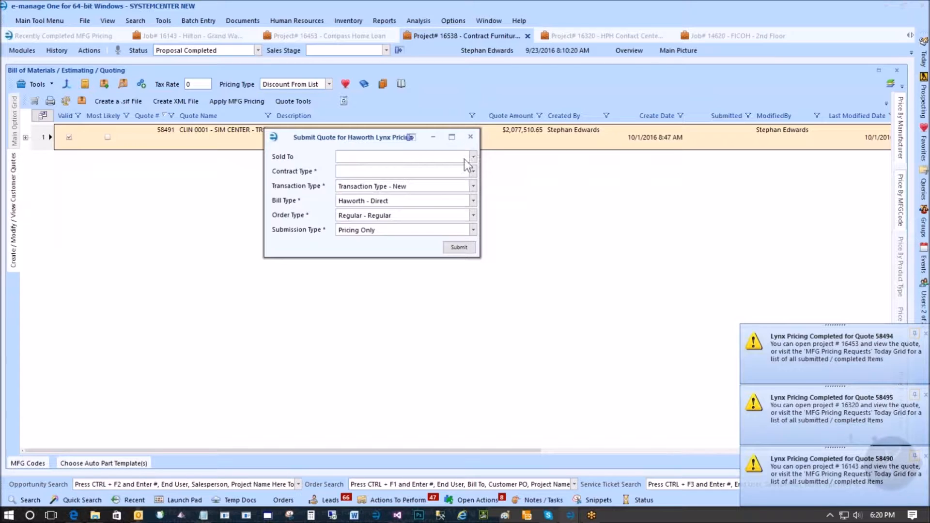
left_click(359, 172)
type("gs")
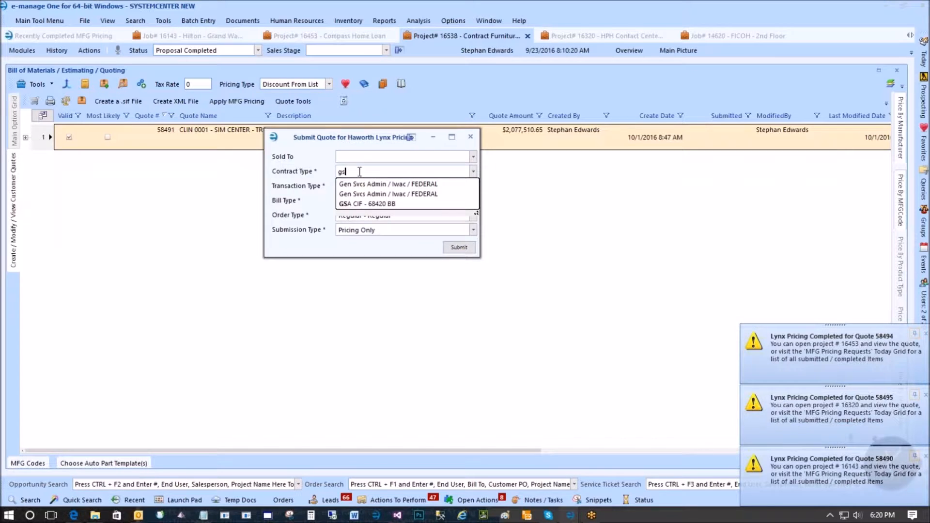
left_click(381, 194)
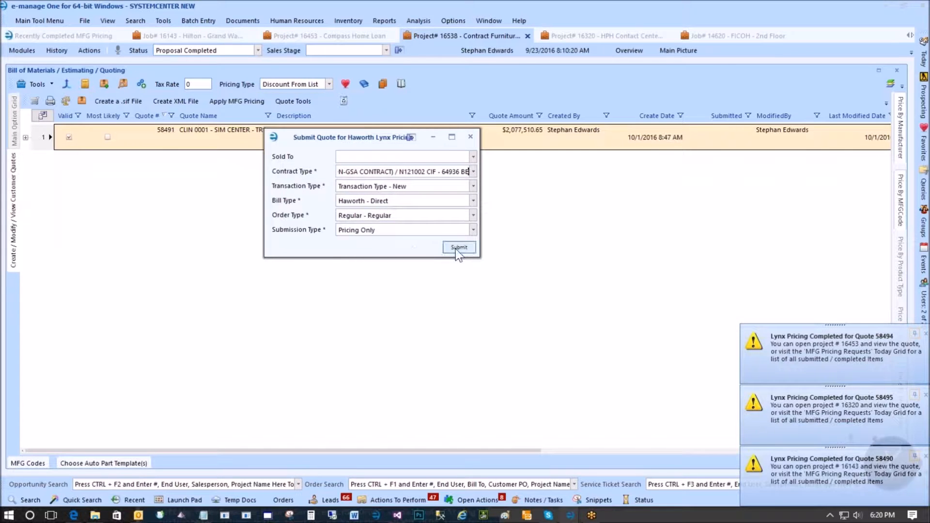
left_click(358, 199)
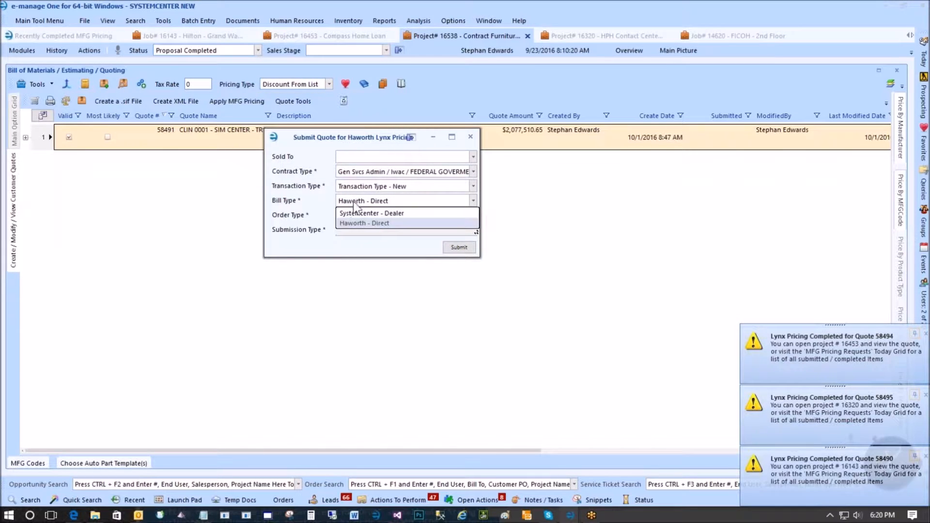
left_click(353, 201)
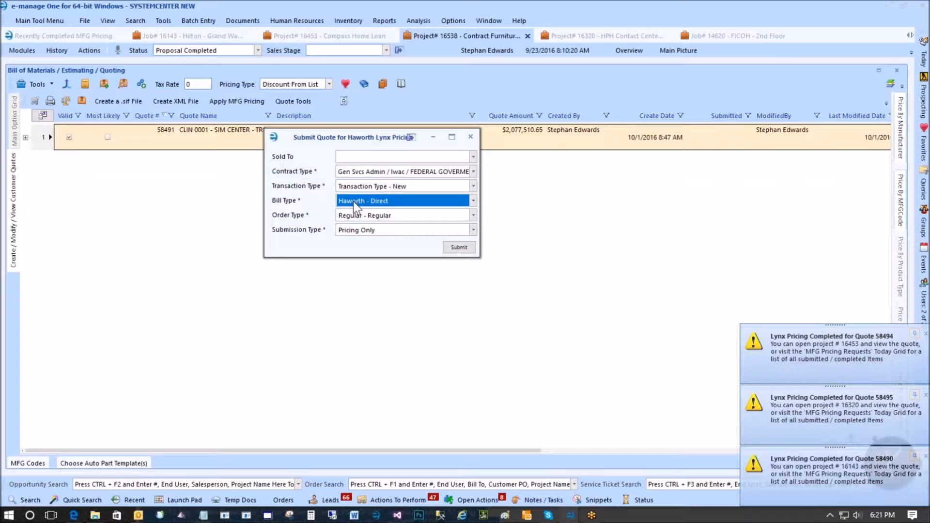
left_click(458, 248)
key("Escape")
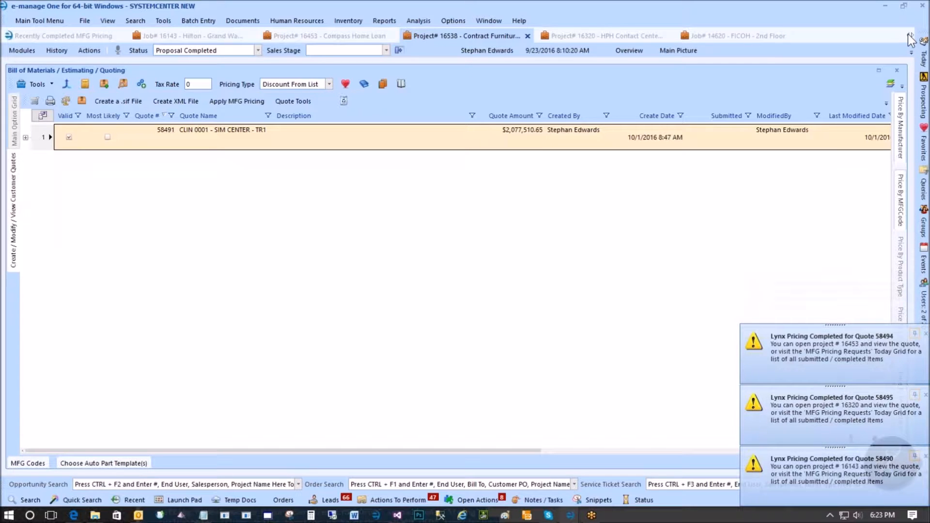
Step: Bring up the Open MFG Pricing Requests grid and dock the Recently Completed MFG Pricing grid beneath it
left_click(909, 37)
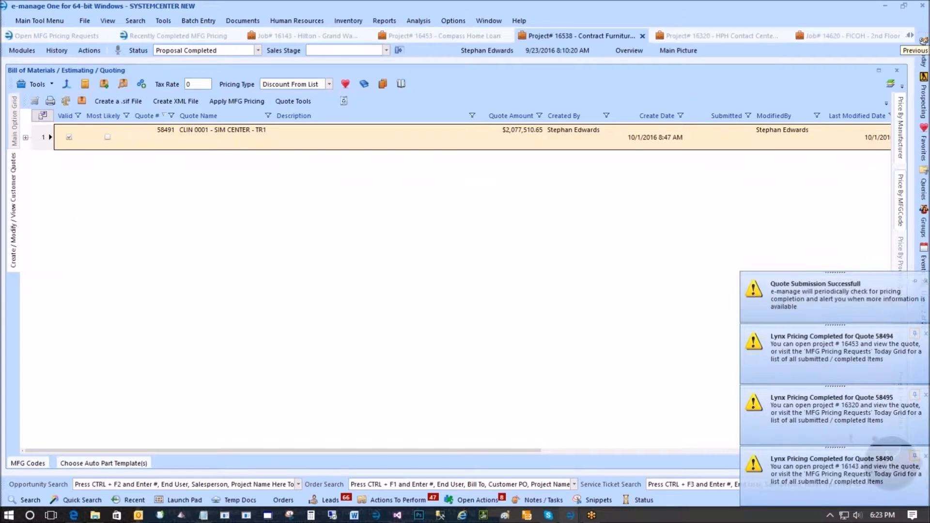
left_click(910, 37)
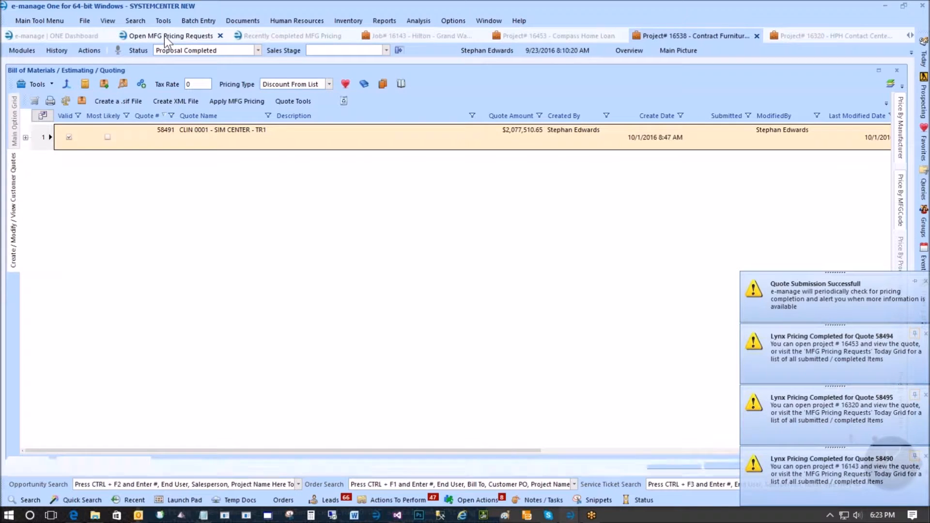
left_click(165, 35)
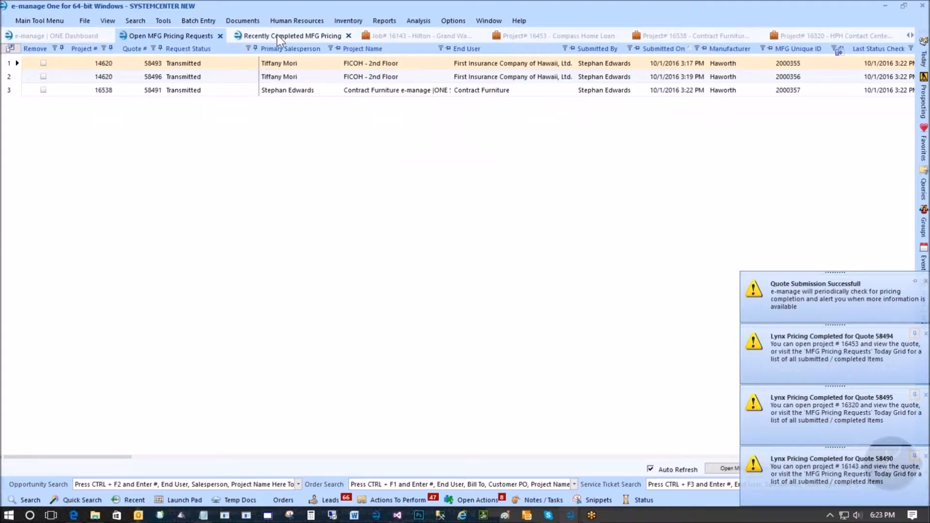
left_click(277, 35)
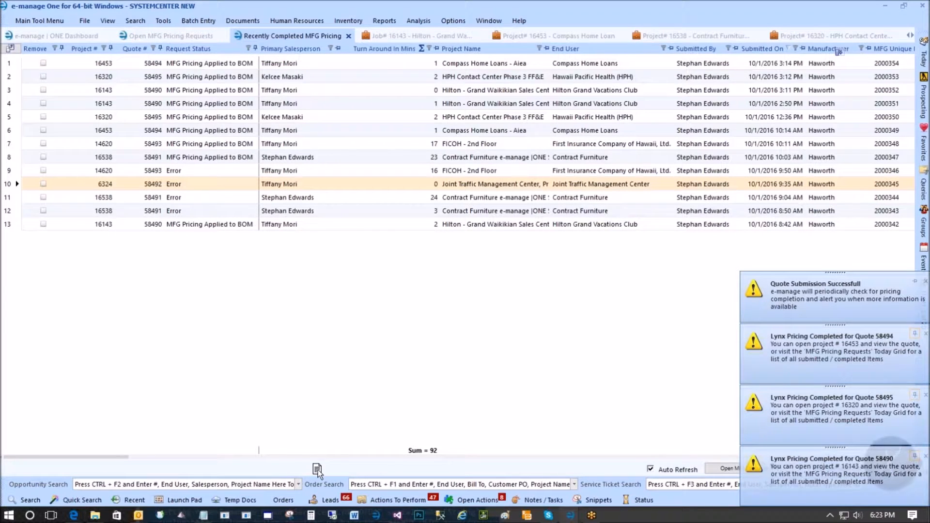
left_click_drag(318, 473, 320, 475)
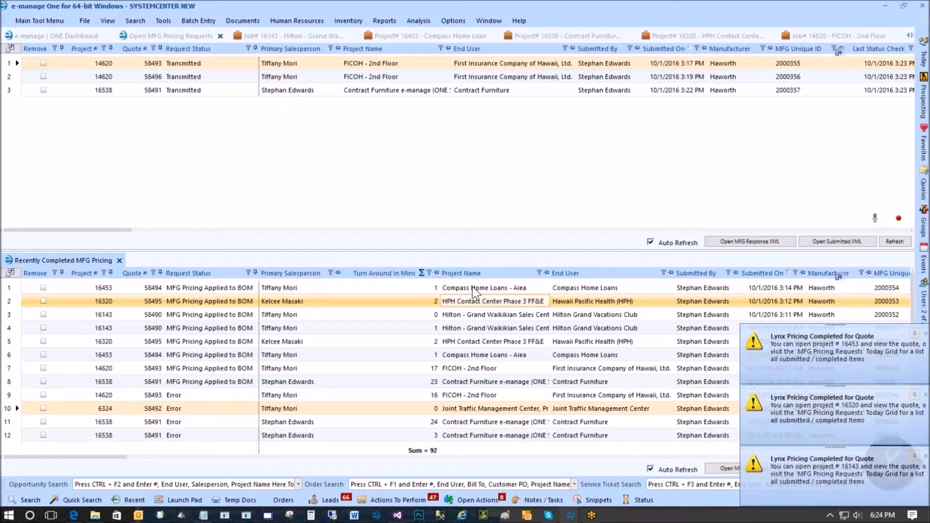
Step: Examine the turnaround minutes of the Compass Home Loans and HPH Contact Center requests in the recently completed pricing grid
left_click(557, 289)
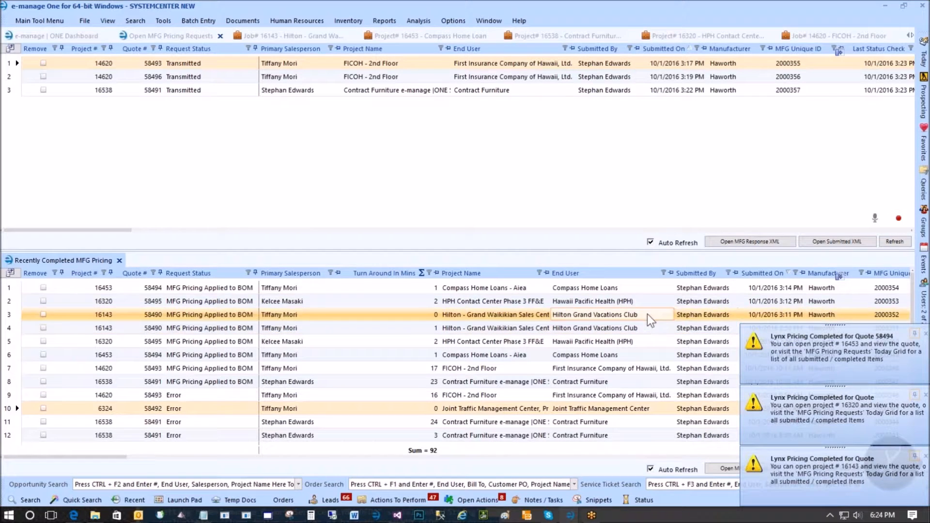
left_click(420, 301)
left_click(438, 291)
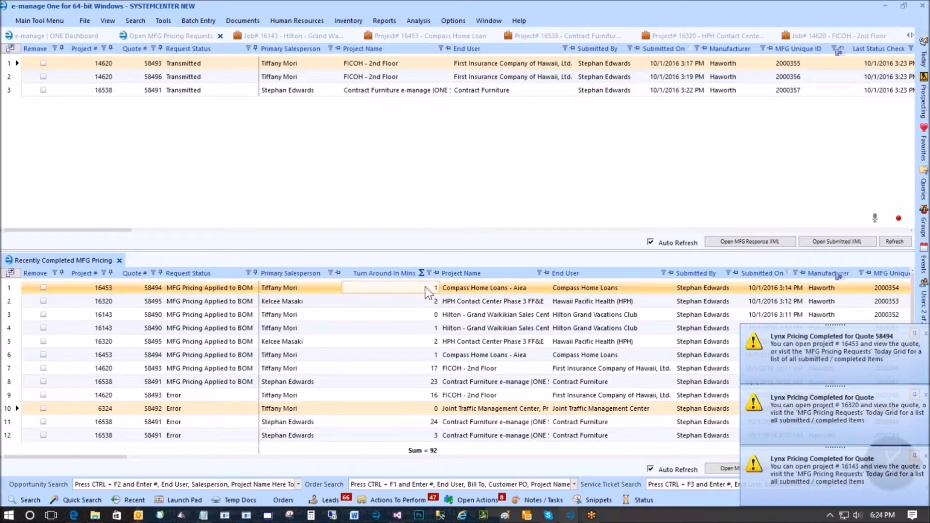